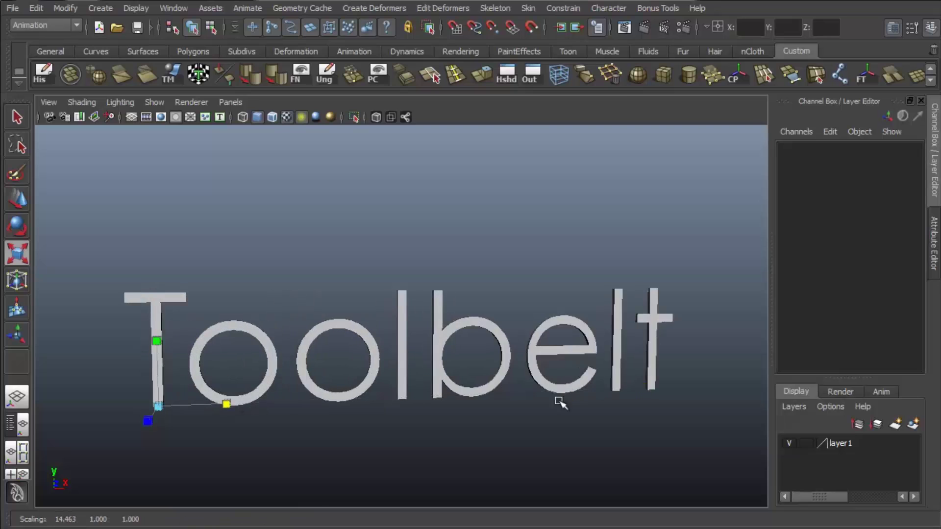
Rotate and move the 'the Maya Toolbelt' letters, raising them above the M, then orbit to face the title
{"action": "key", "text": "e"}
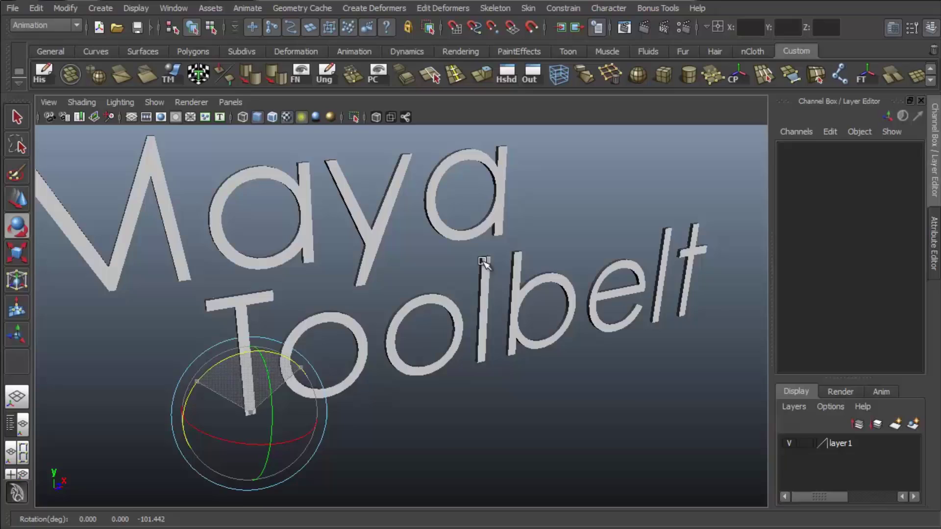
{"action": "key", "text": "w"}
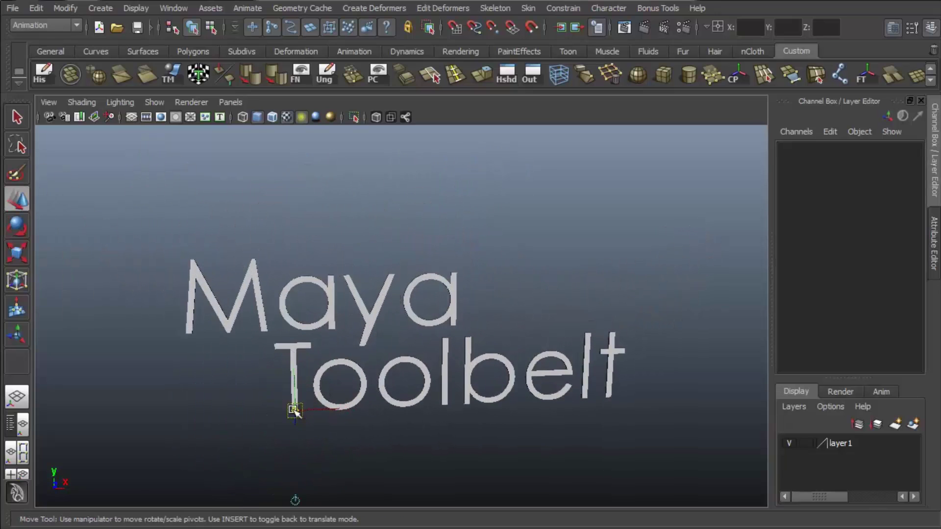
{"action": "left_click", "coordinate": [225, 357]}
{"action": "left_click_drag", "start_coordinate": [222, 224], "coordinate": [296, 153]}
{"action": "key", "text": "q"}
{"action": "left_click_drag", "start_coordinate": [529, 338], "coordinate": [621, 278], "text": "alt"}
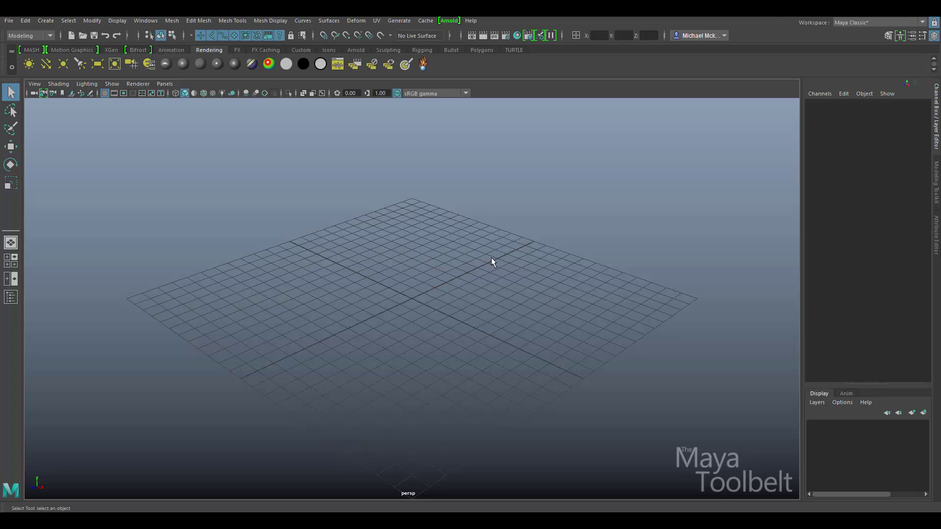
Show the Hypershade in the main panel and collapse the Channel Box to widen it
{"action": "left_click", "coordinate": [164, 83]}
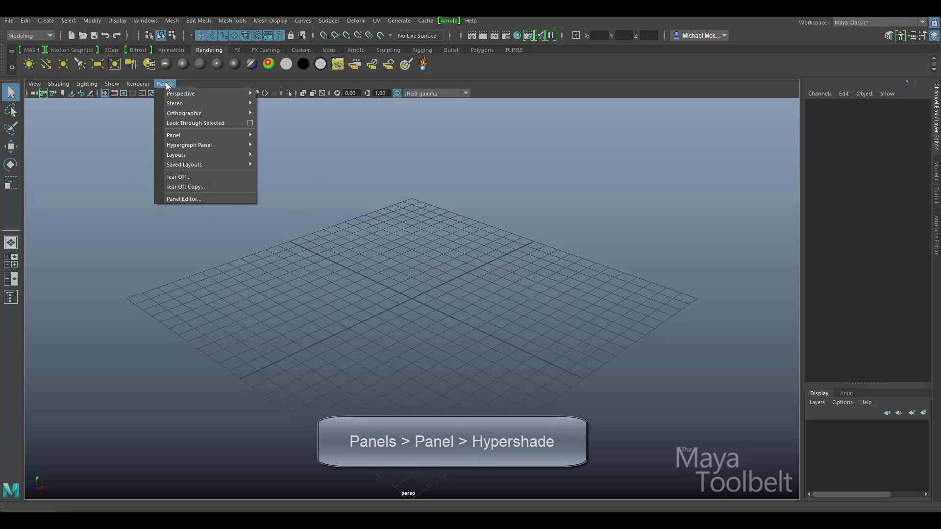
{"action": "mouse_move", "coordinate": [205, 136]}
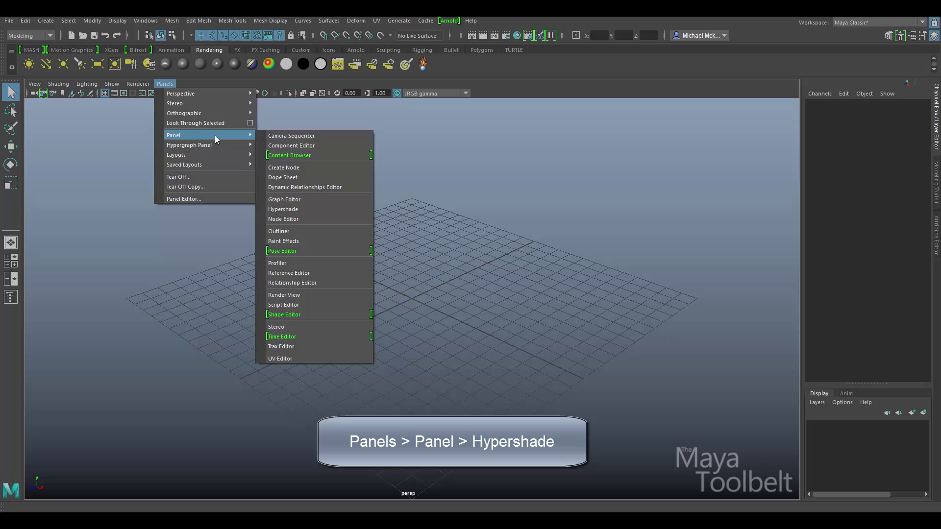
{"action": "left_click", "coordinate": [307, 209]}
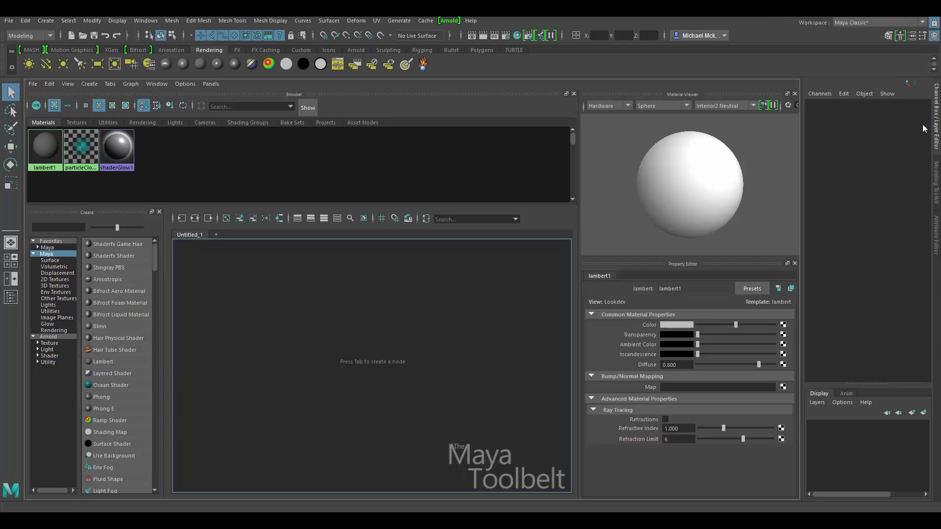
{"action": "left_click", "coordinate": [935, 114]}
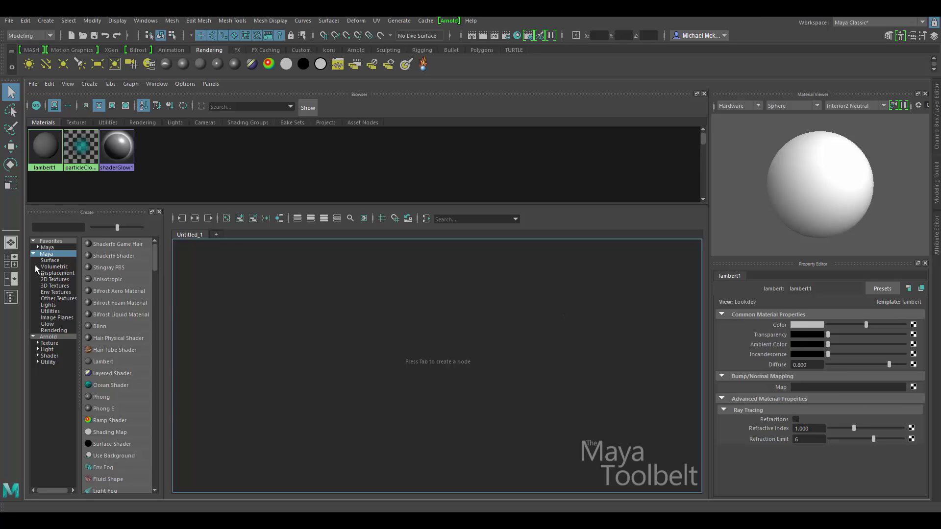
Create a Lambert from the Surface list and arrange lambert2 beside lambert2SG in the graph
{"action": "left_click", "coordinate": [48, 260]}
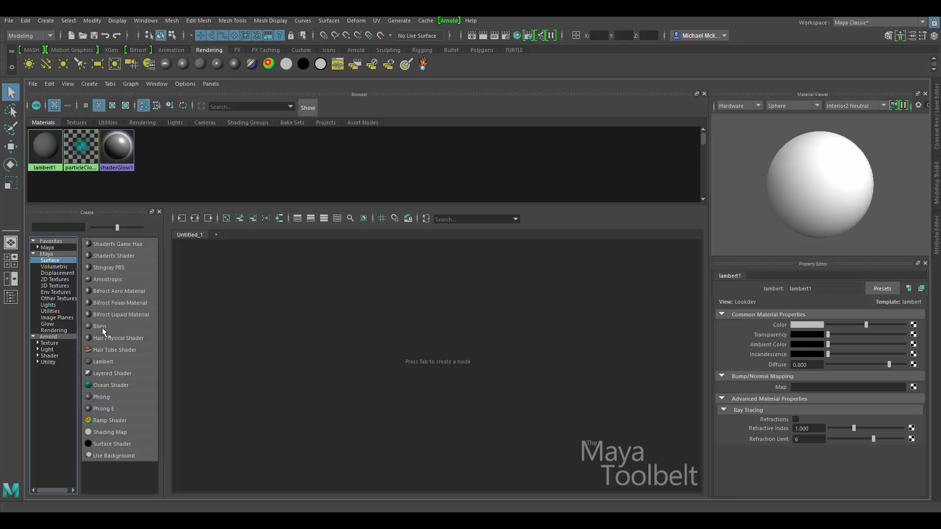
{"action": "left_click", "coordinate": [110, 363]}
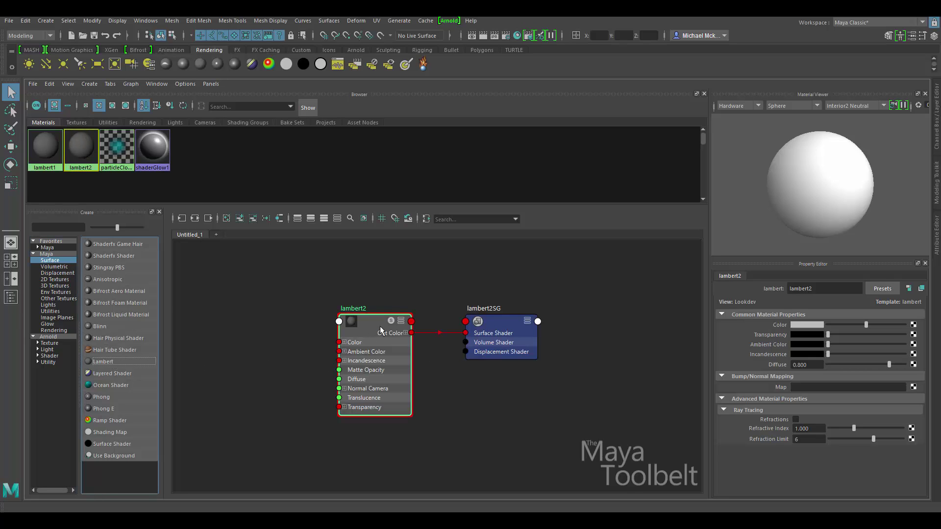
{"action": "mouse_move", "coordinate": [381, 330]}
{"action": "left_mouse_down"}
{"action": "mouse_move", "coordinate": [393, 301]}
{"action": "mouse_move", "coordinate": [392, 316]}
{"action": "left_mouse_up"}
{"action": "left_click", "coordinate": [500, 325]}
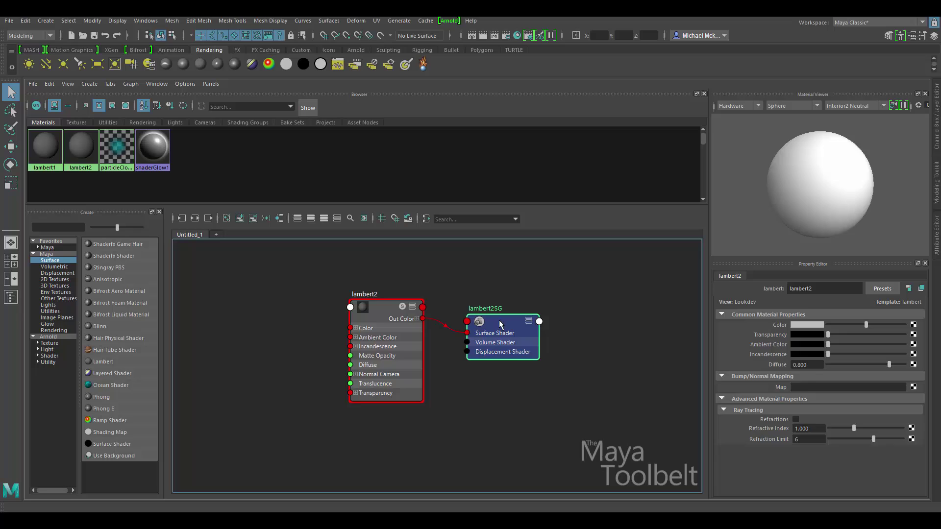
{"action": "left_click_drag", "start_coordinate": [500, 324], "coordinate": [571, 313]}
{"action": "left_click_drag", "start_coordinate": [390, 315], "coordinate": [432, 296]}
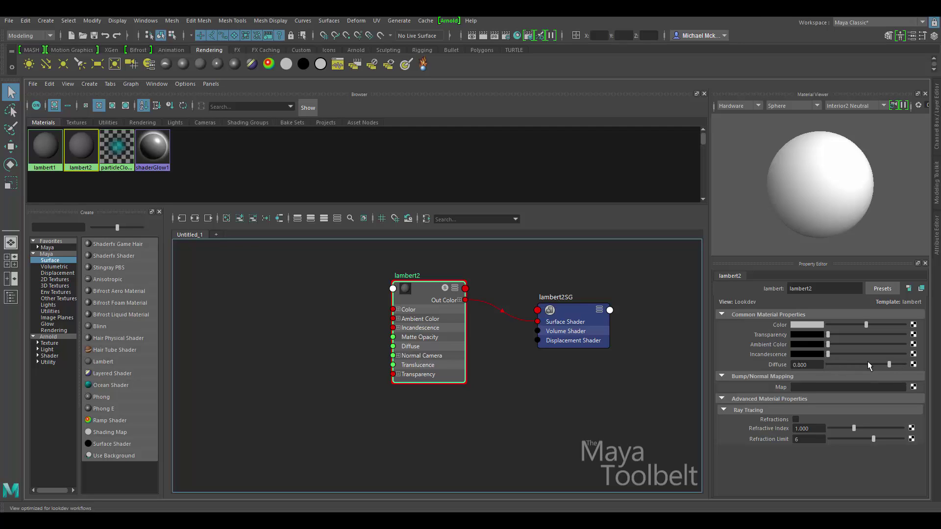
Set lambert2's Diffuse to 0.445 after trying a dimmed yellow Color along the way
{"action": "left_click", "coordinate": [813, 364]}
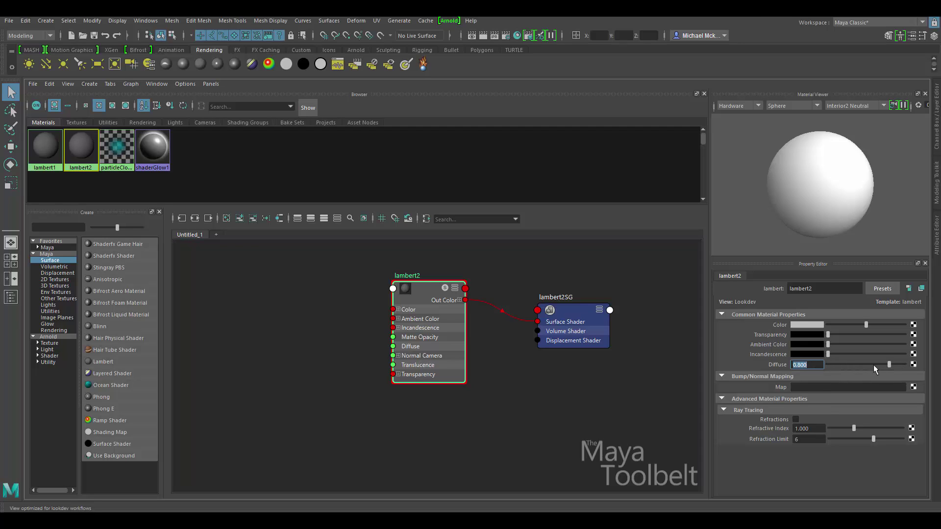
{"action": "mouse_move", "coordinate": [873, 364]}
{"action": "left_mouse_down"}
{"action": "mouse_move", "coordinate": [837, 367]}
{"action": "mouse_move", "coordinate": [885, 366]}
{"action": "mouse_move", "coordinate": [856, 364]}
{"action": "left_mouse_up"}
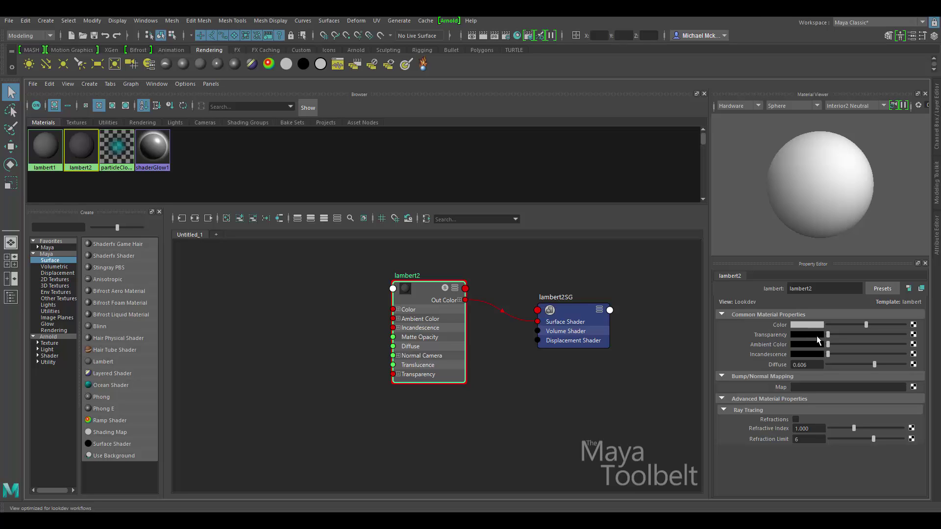
{"action": "left_click", "coordinate": [813, 344]}
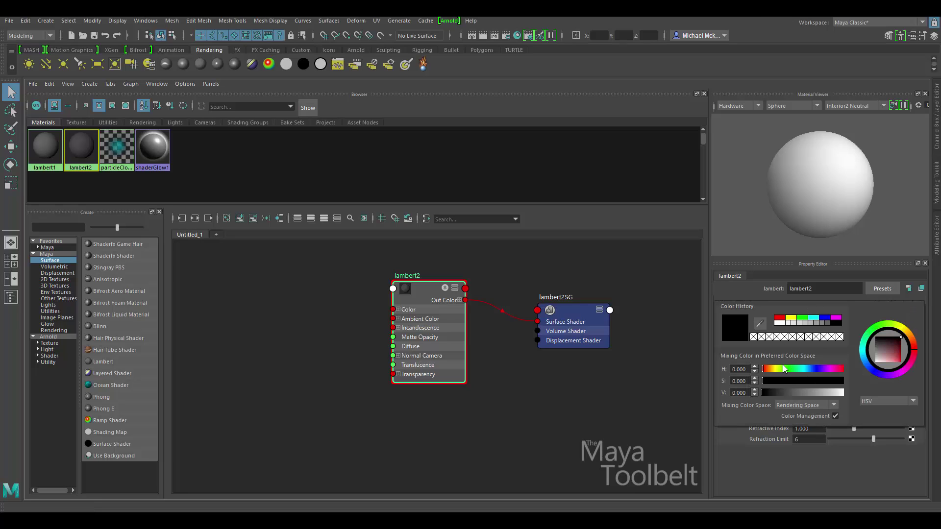
{"action": "left_click", "coordinate": [790, 317]}
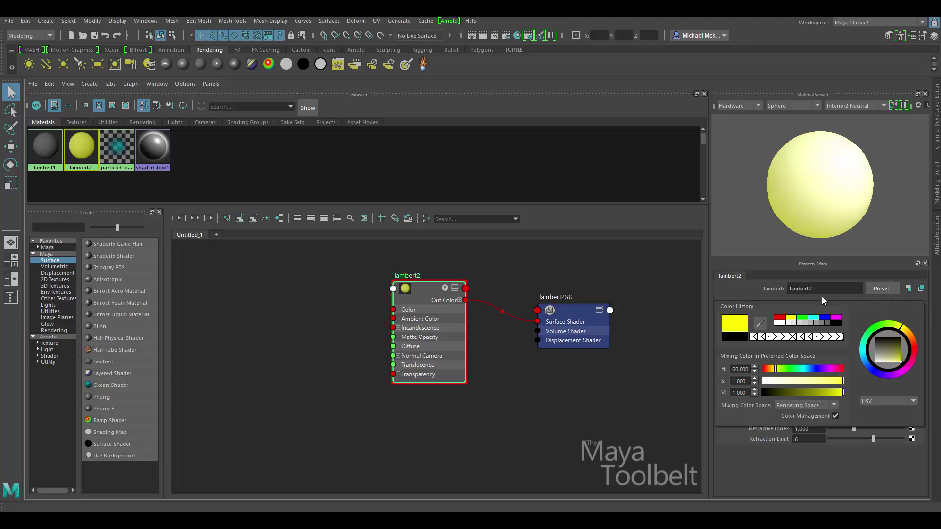
{"action": "left_click_drag", "start_coordinate": [861, 343], "coordinate": [813, 343]}
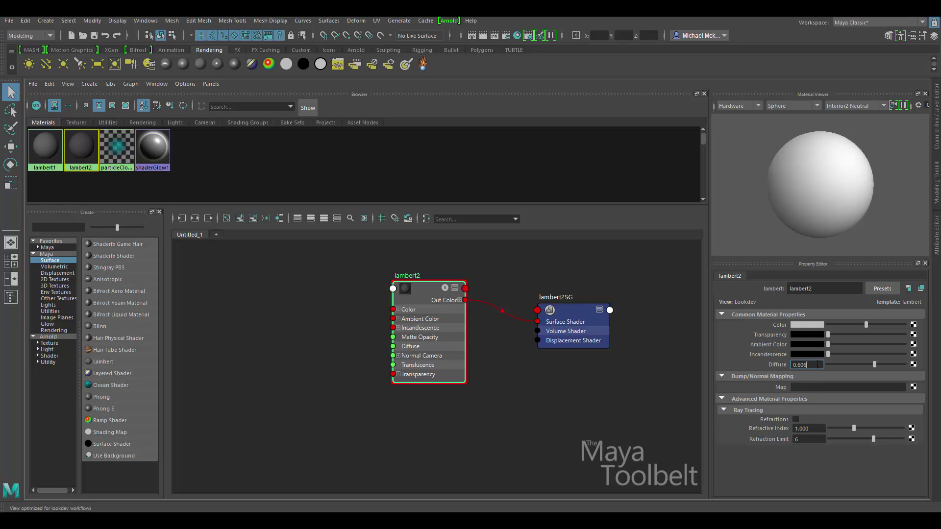
{"action": "left_click", "coordinate": [852, 364]}
{"action": "left_click_drag", "start_coordinate": [851, 363], "coordinate": [862, 364]}
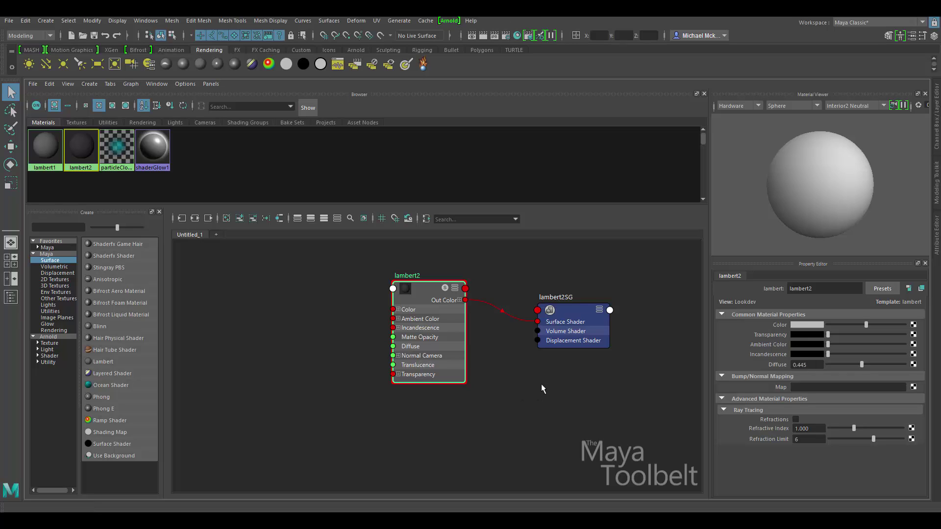
{"action": "left_click_drag", "start_coordinate": [416, 295], "coordinate": [422, 307]}
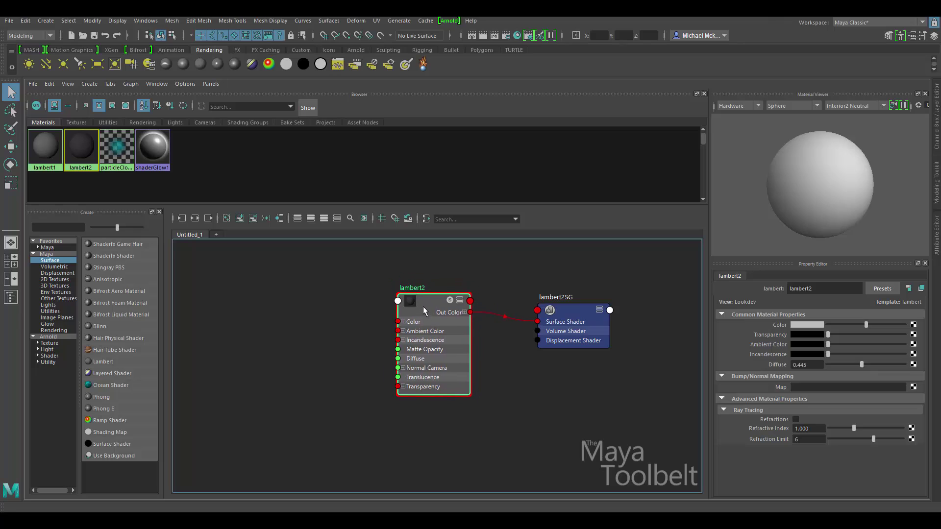
{"action": "scroll", "coordinate": [423, 307], "scroll_direction": "up", "scroll_amount": 3}
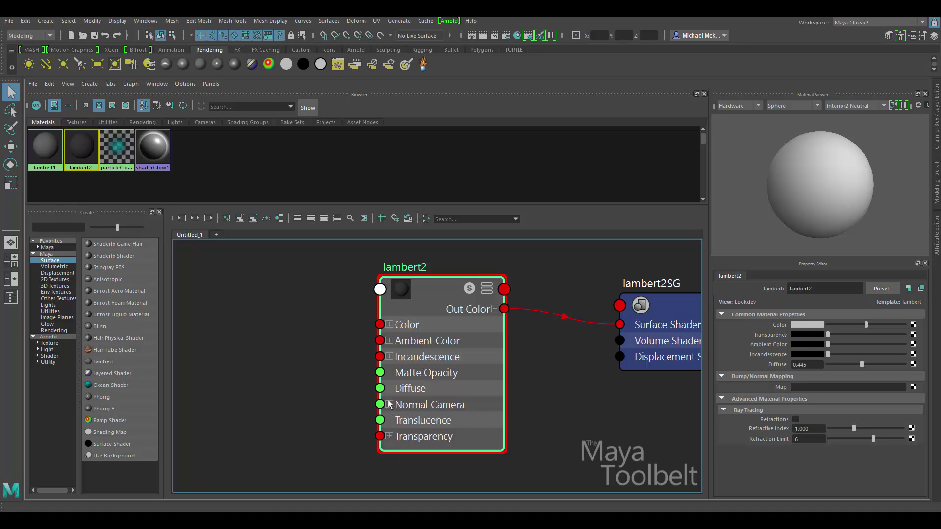
{"action": "left_click", "coordinate": [389, 325]}
{"action": "left_click", "coordinate": [389, 325]}
{"action": "left_click", "coordinate": [389, 341]}
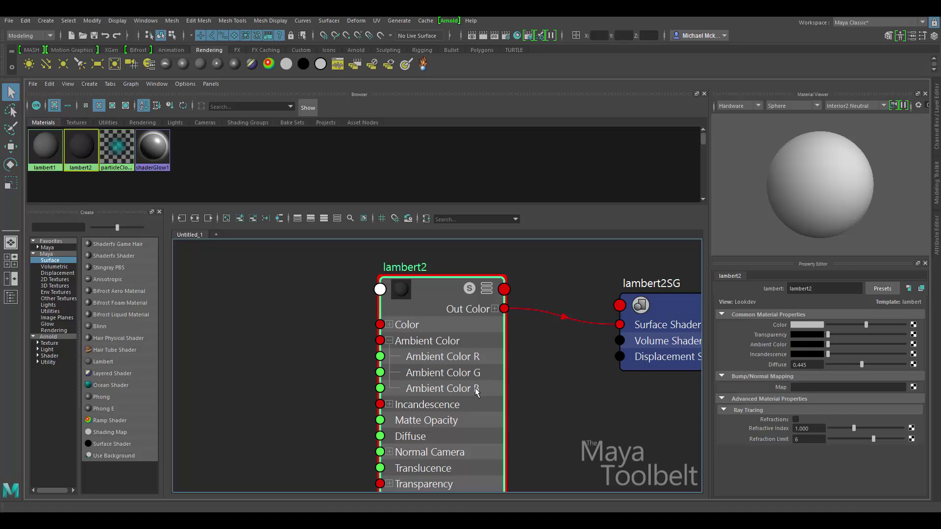
{"action": "left_click", "coordinate": [390, 340]}
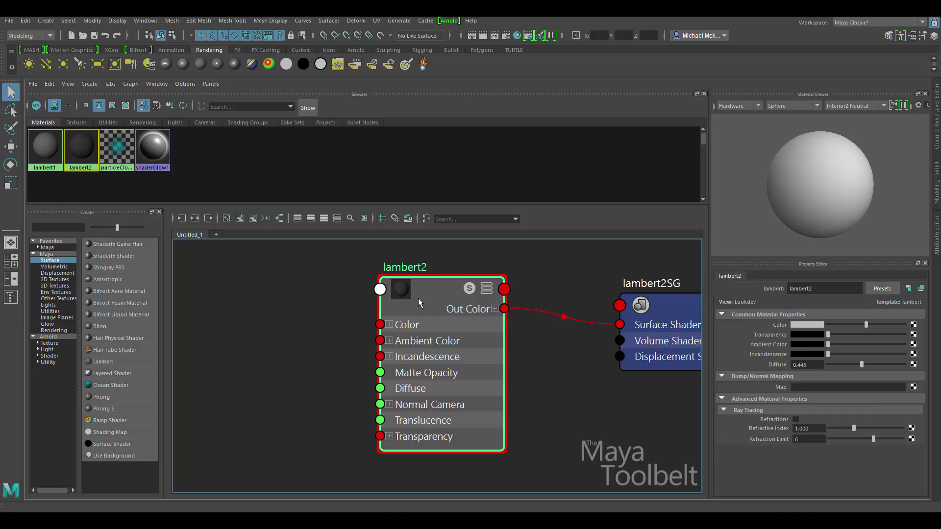
{"action": "left_click", "coordinate": [389, 325]}
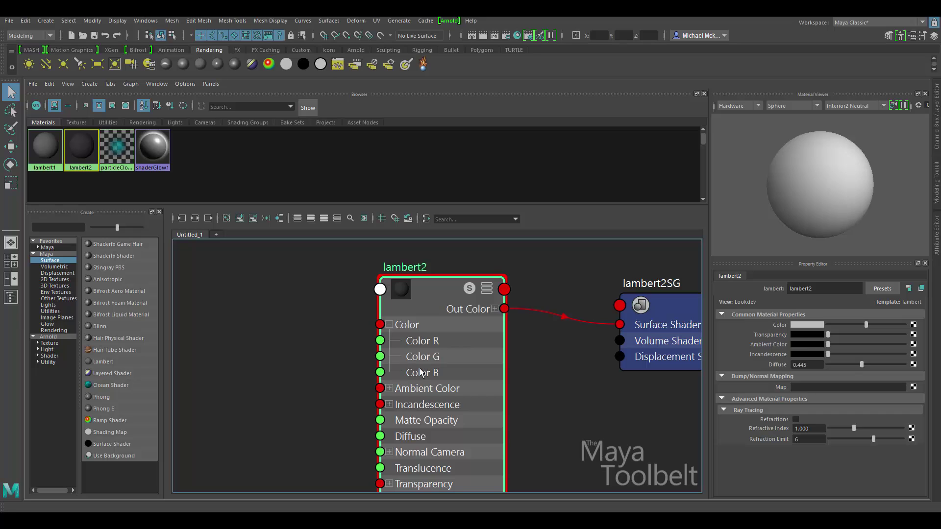
{"action": "left_click", "coordinate": [390, 324]}
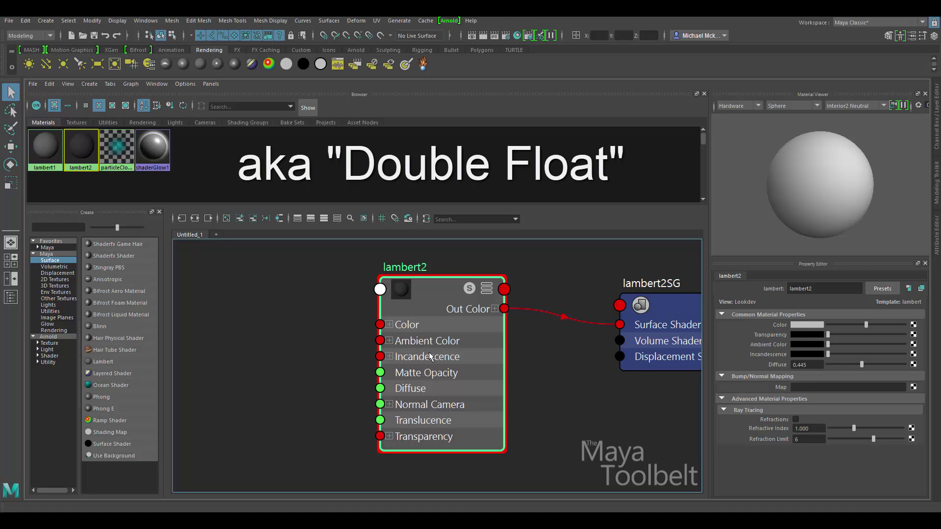
{"action": "left_click", "coordinate": [389, 324]}
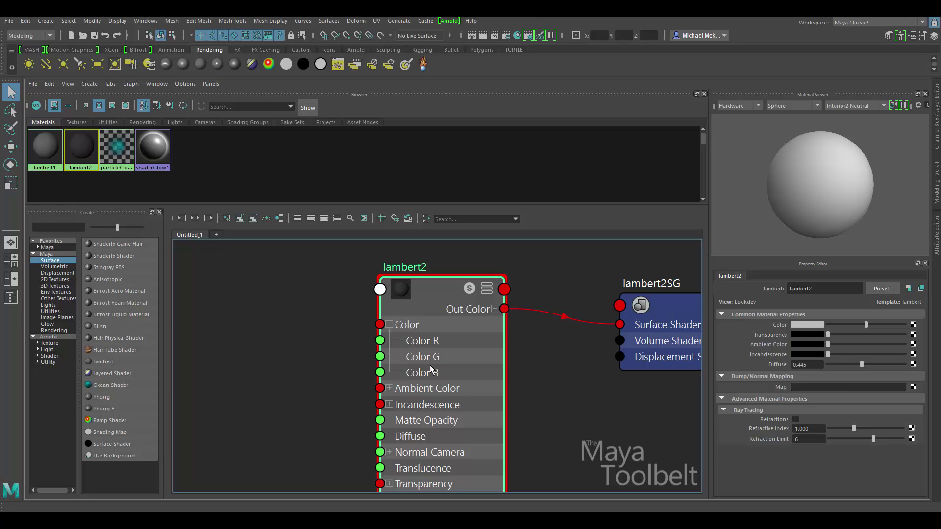
{"action": "left_click", "coordinate": [389, 325]}
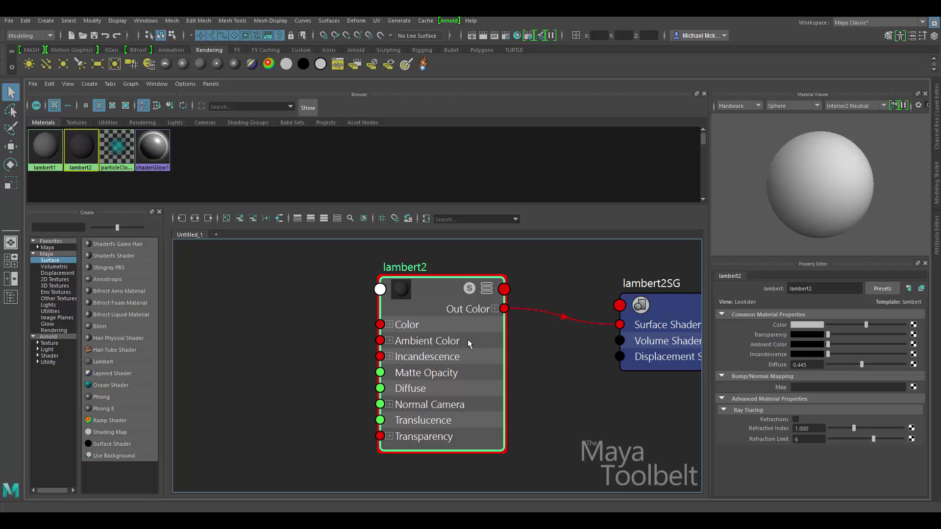
{"action": "left_click", "coordinate": [50, 311]}
{"action": "left_click", "coordinate": [109, 315]}
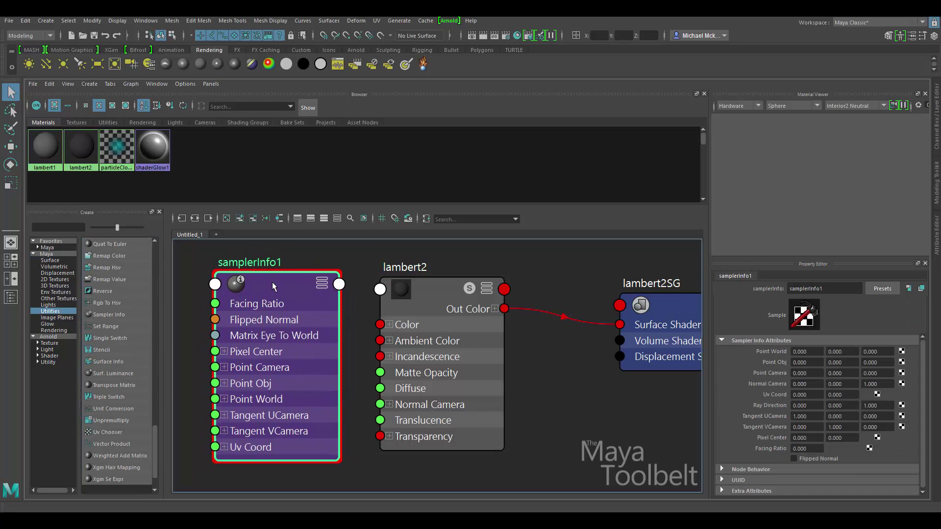
{"action": "left_click", "coordinate": [272, 278]}
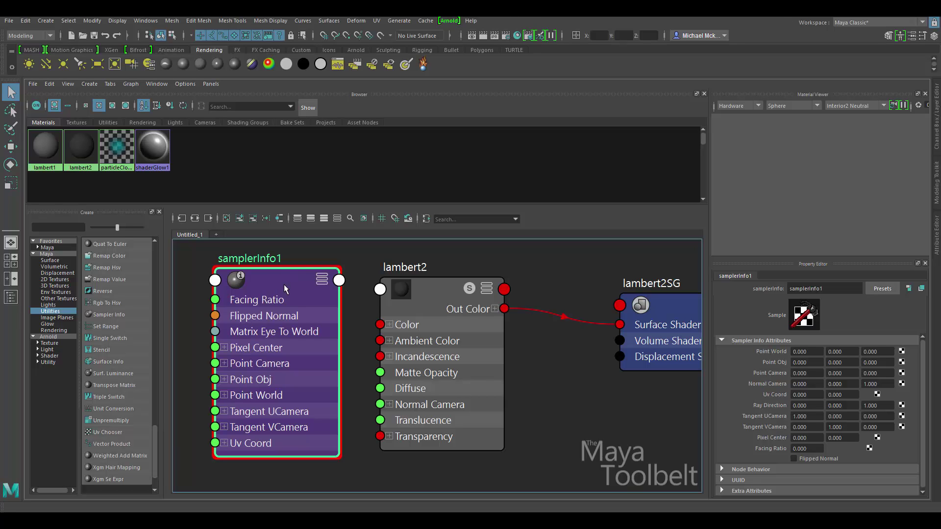
{"action": "left_click_drag", "start_coordinate": [277, 277], "coordinate": [284, 279]}
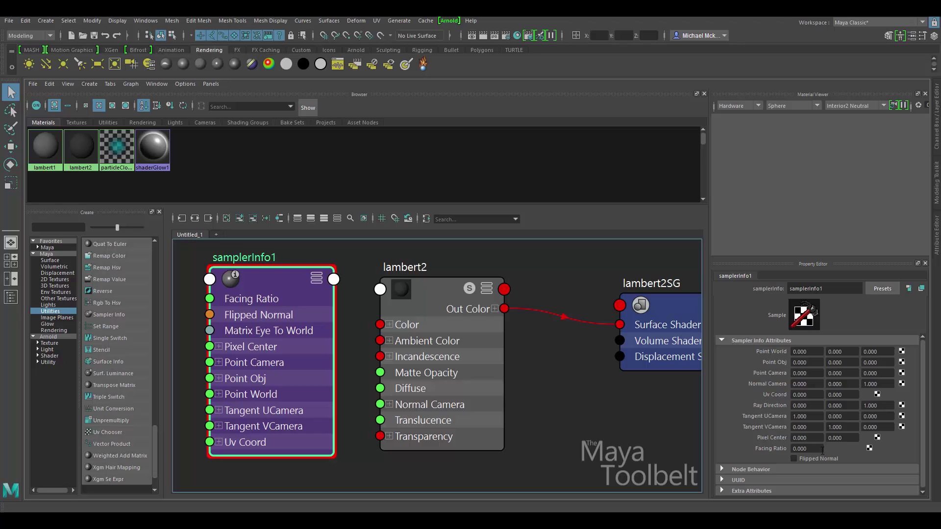
{"action": "left_click_drag", "start_coordinate": [276, 304], "coordinate": [268, 301]}
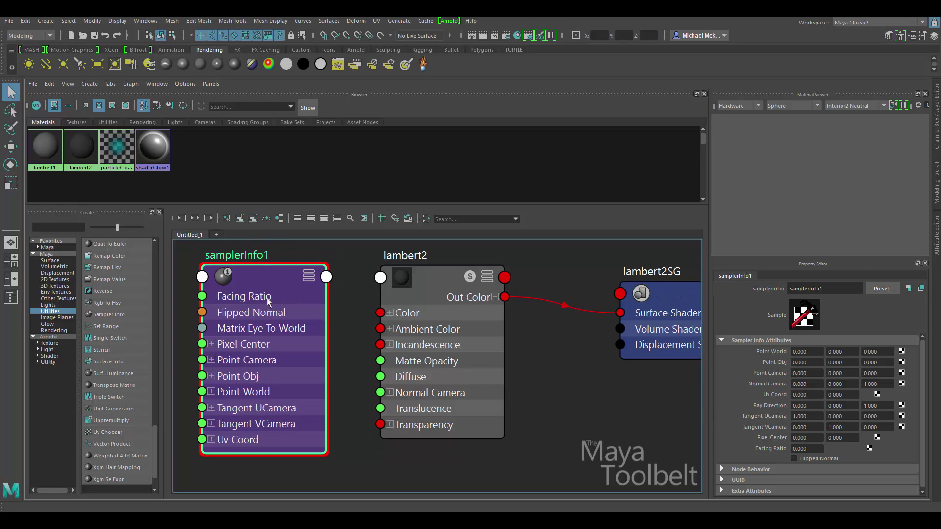
{"action": "scroll", "coordinate": [398, 321], "scroll_direction": "down", "scroll_amount": 3}
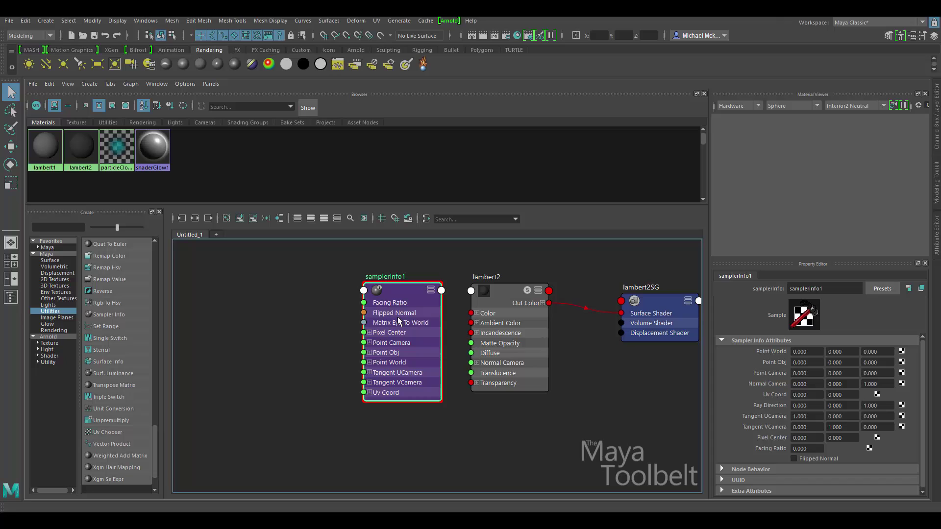
{"action": "left_click_drag", "start_coordinate": [398, 321], "coordinate": [334, 319]}
{"action": "scroll", "coordinate": [387, 302], "scroll_direction": "up", "scroll_amount": 4}
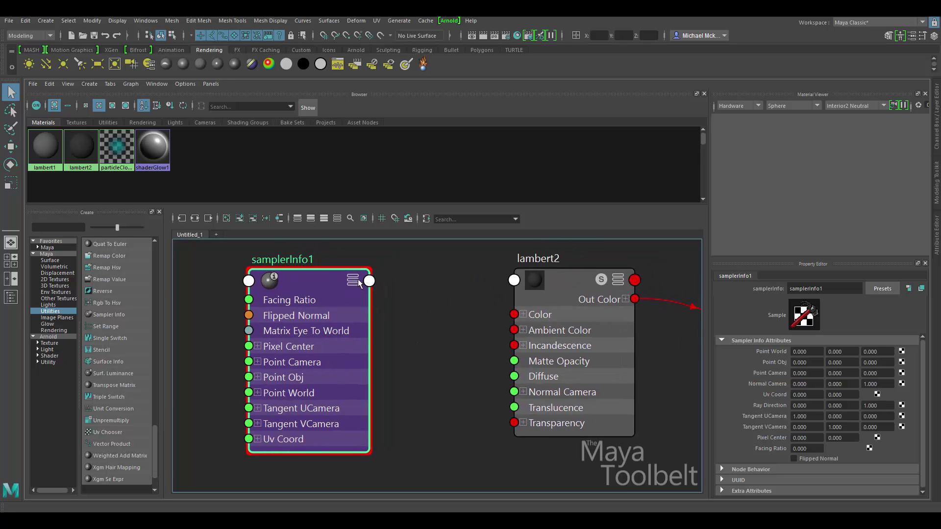
{"action": "middle_click_drag", "start_coordinate": [637, 345], "coordinate": [393, 337], "text": "alt"}
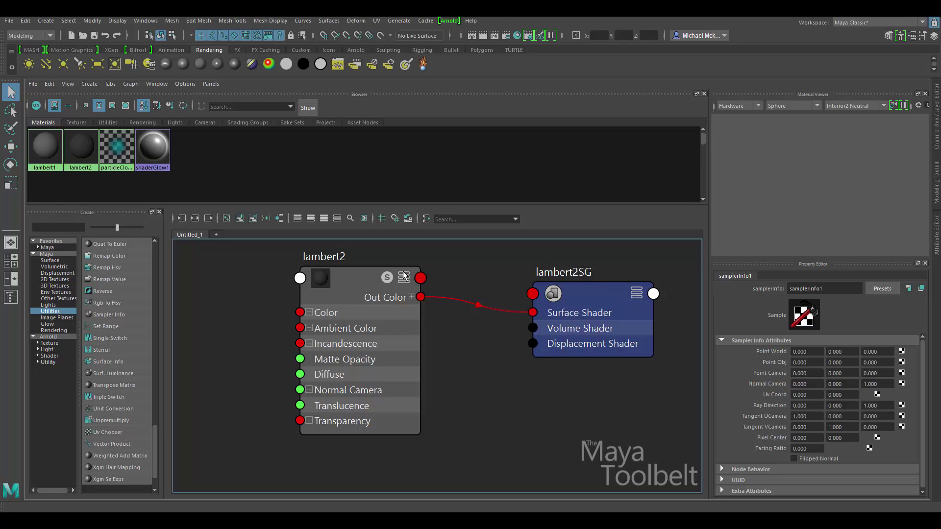
{"action": "middle_click_drag", "start_coordinate": [431, 311], "coordinate": [559, 319], "text": "alt"}
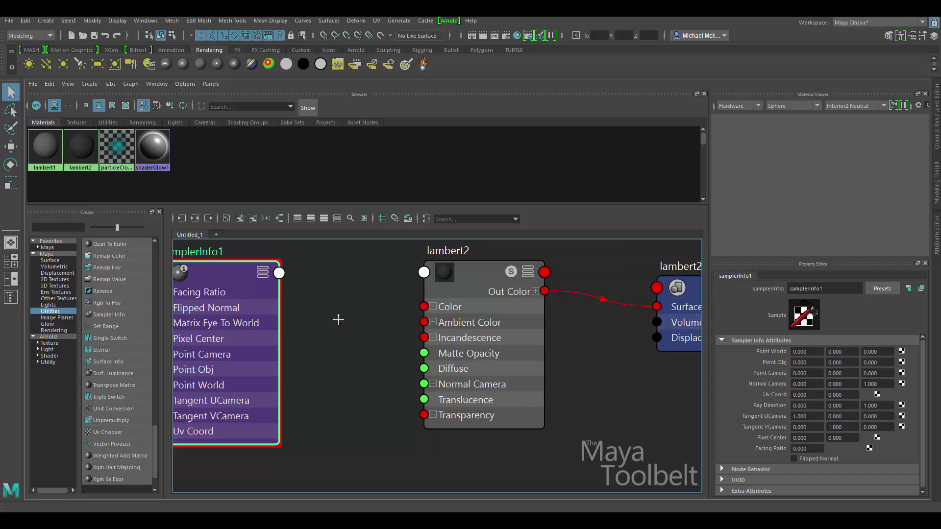
{"action": "middle_click_drag", "start_coordinate": [338, 319], "coordinate": [378, 281], "text": "alt"}
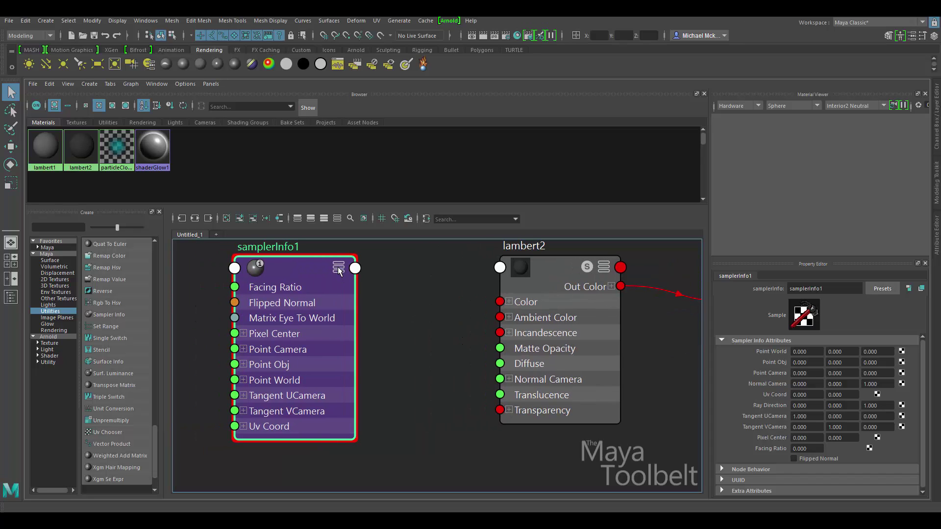
{"action": "middle_click_drag", "start_coordinate": [611, 360], "coordinate": [434, 360], "text": "alt"}
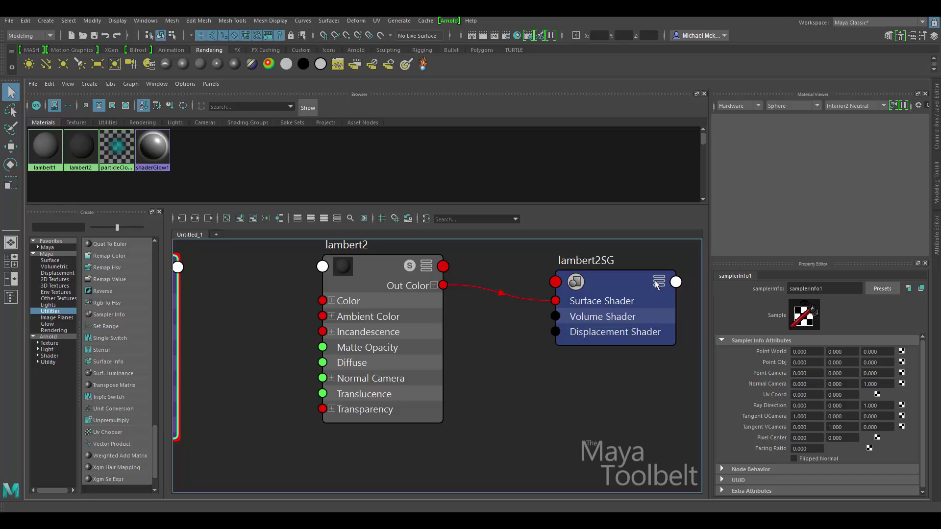
{"action": "middle_click_drag", "start_coordinate": [486, 353], "coordinate": [672, 348], "text": "alt"}
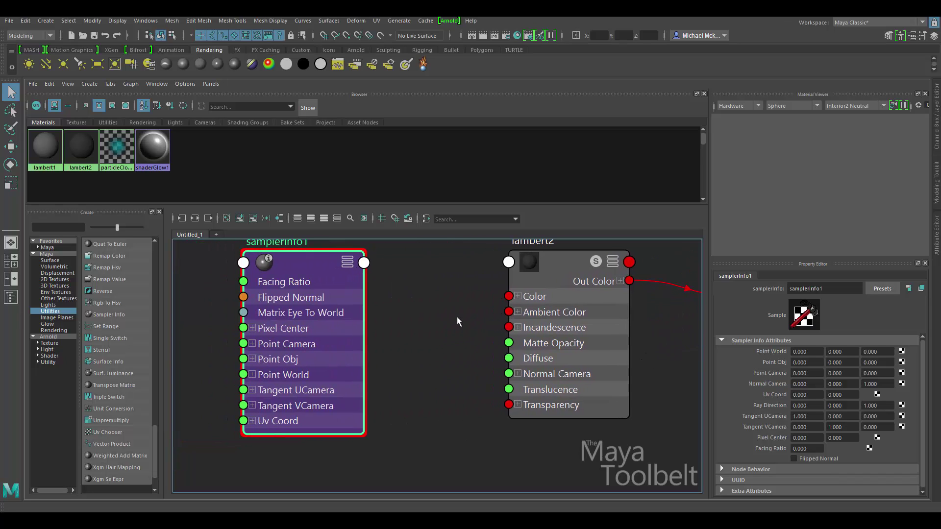
{"action": "middle_click_drag", "start_coordinate": [592, 362], "coordinate": [514, 375], "text": "alt"}
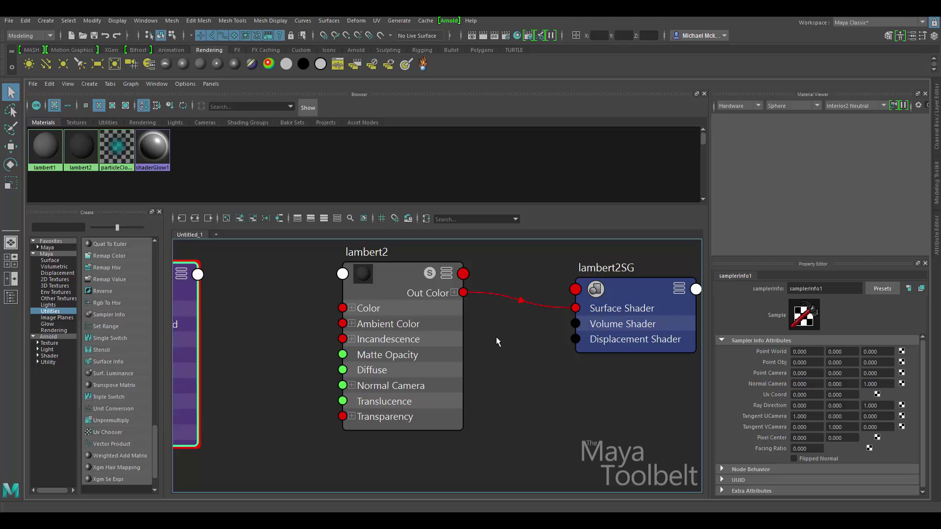
{"action": "middle_click_drag", "start_coordinate": [410, 358], "coordinate": [526, 357], "text": "alt"}
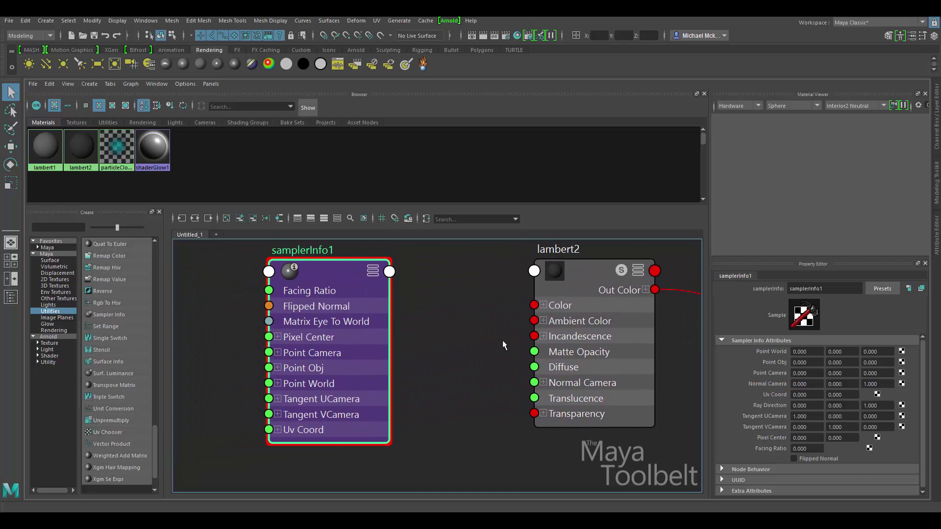
Cycle samplerInfo1 from header-only to Message-only to its full output list, nudging it into place
{"action": "left_click", "coordinate": [372, 269]}
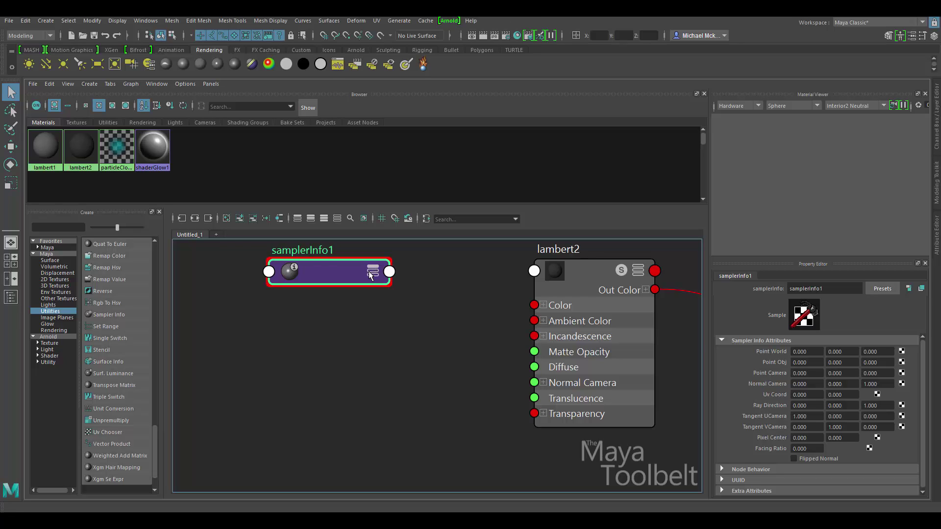
{"action": "left_click_drag", "start_coordinate": [324, 285], "coordinate": [345, 281]}
{"action": "left_click", "coordinate": [392, 285]}
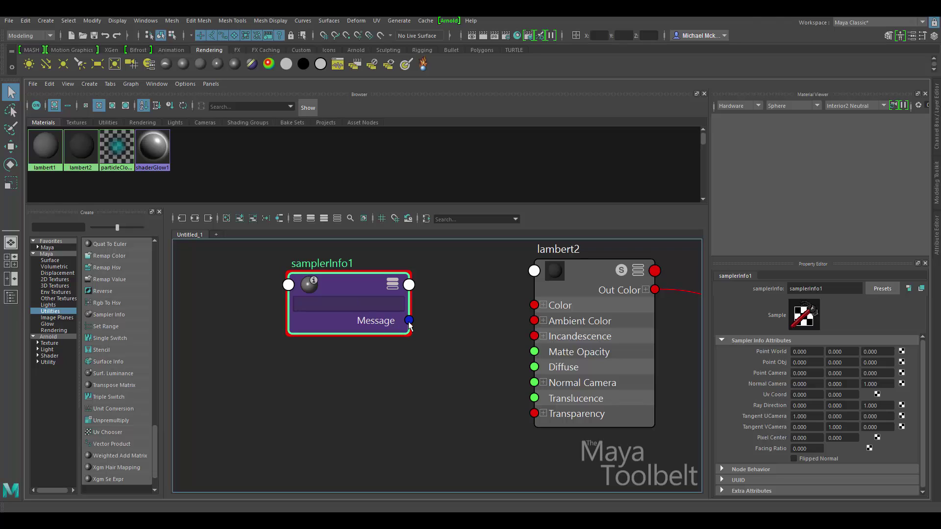
{"action": "left_click", "coordinate": [394, 286]}
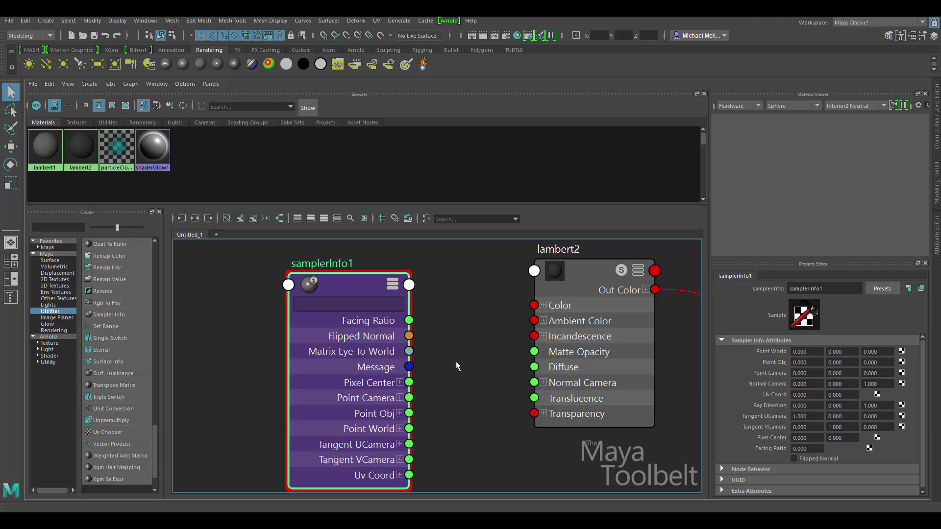
{"action": "left_click", "coordinate": [637, 275]}
{"action": "left_click", "coordinate": [637, 271]}
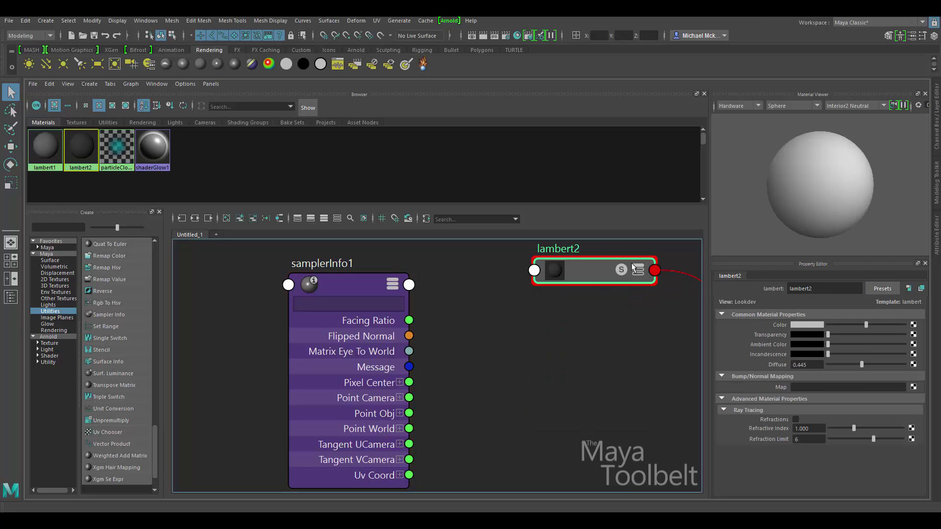
{"action": "left_click", "coordinate": [637, 269]}
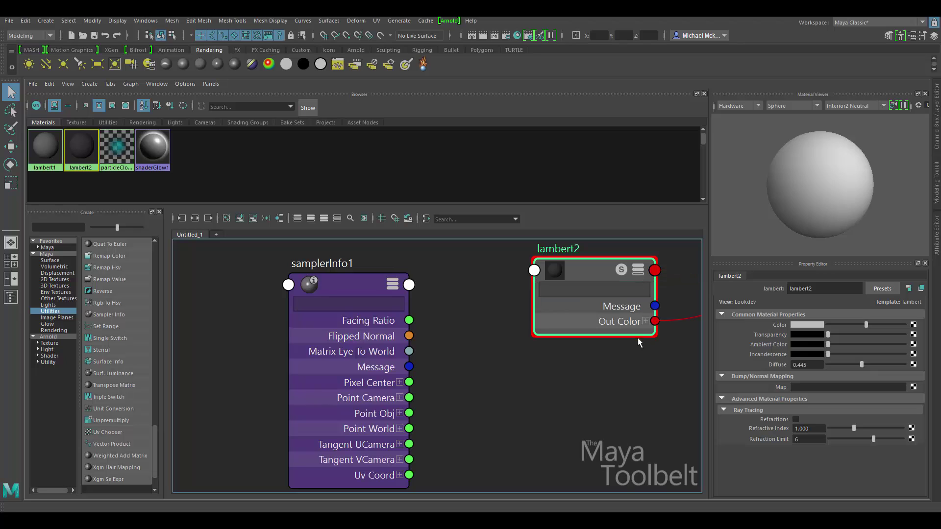
{"action": "middle_click_drag", "start_coordinate": [612, 381], "coordinate": [496, 377], "text": "alt"}
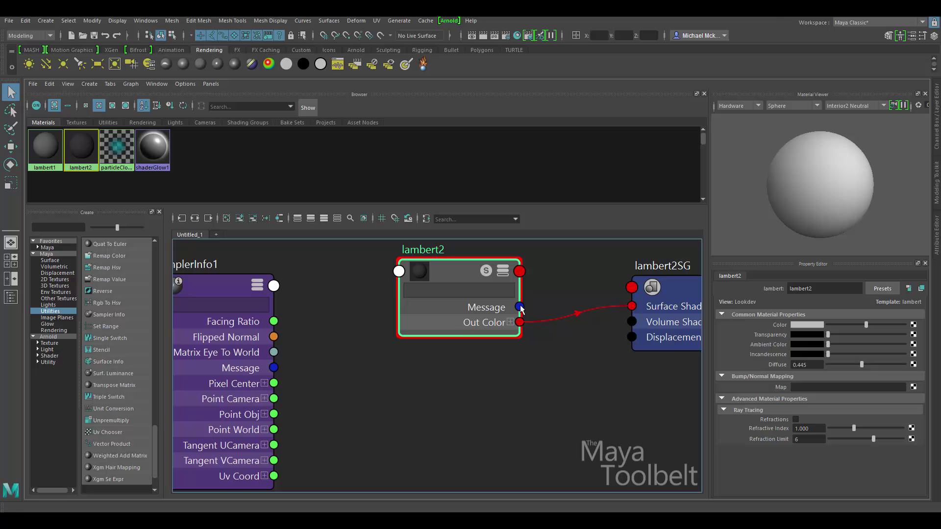
{"action": "left_click", "coordinate": [502, 271]}
{"action": "scroll", "coordinate": [569, 406], "scroll_direction": "down", "scroll_amount": 3}
{"action": "scroll", "coordinate": [570, 408], "scroll_direction": "up", "scroll_amount": 3}
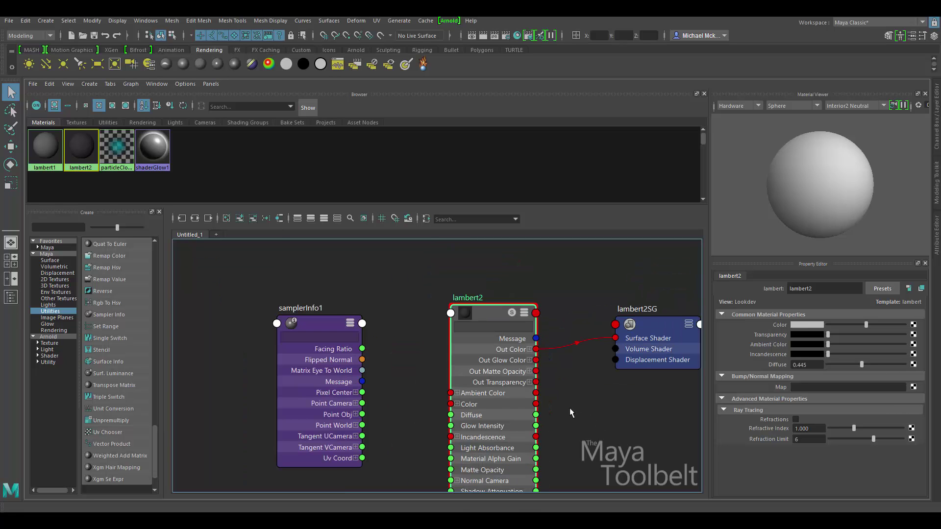
{"action": "middle_click_drag", "start_coordinate": [569, 408], "coordinate": [535, 399], "text": "alt"}
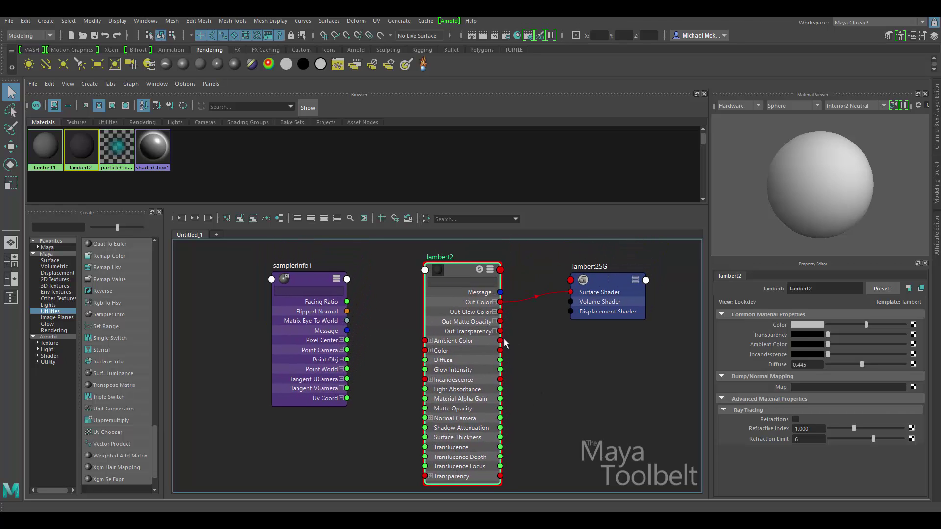
{"action": "left_click", "coordinate": [491, 269]}
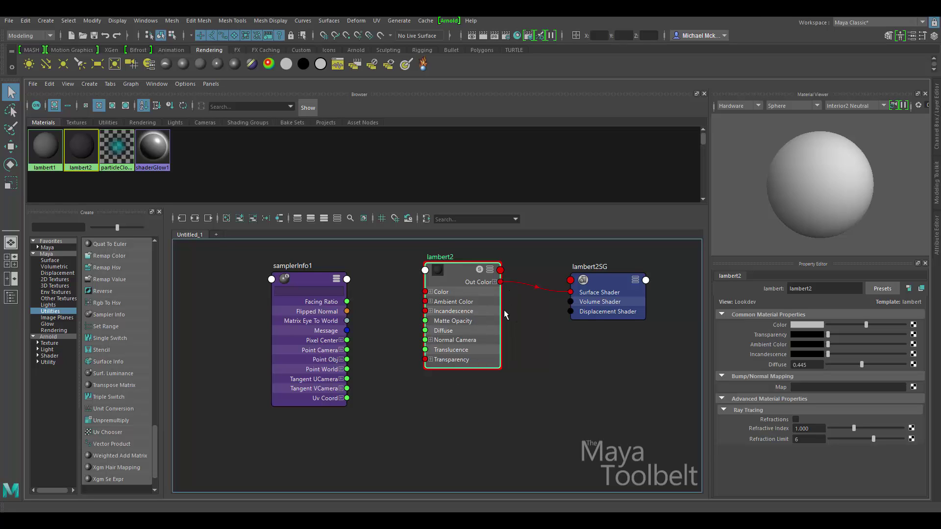
{"action": "left_click", "coordinate": [490, 270]}
{"action": "left_click", "coordinate": [490, 270]}
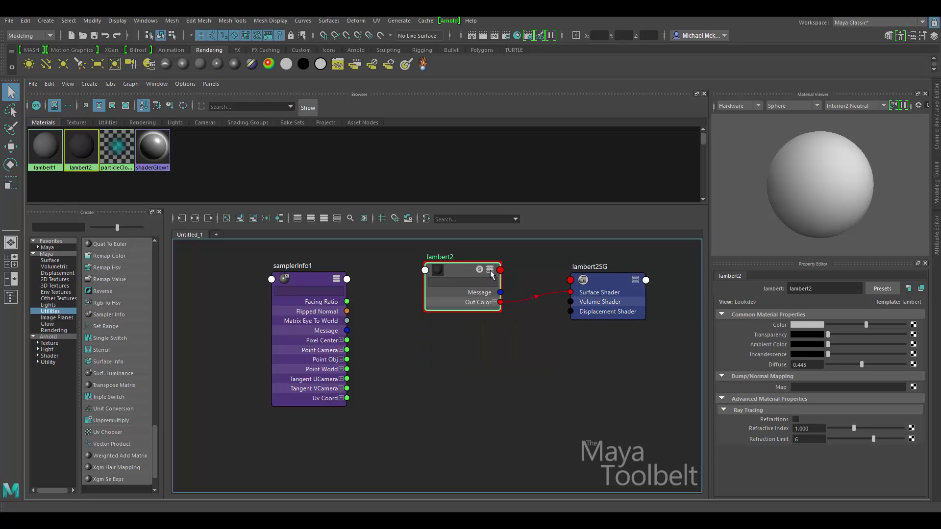
{"action": "left_click", "coordinate": [491, 270]}
{"action": "middle_click_drag", "start_coordinate": [538, 418], "coordinate": [517, 403], "text": "alt"}
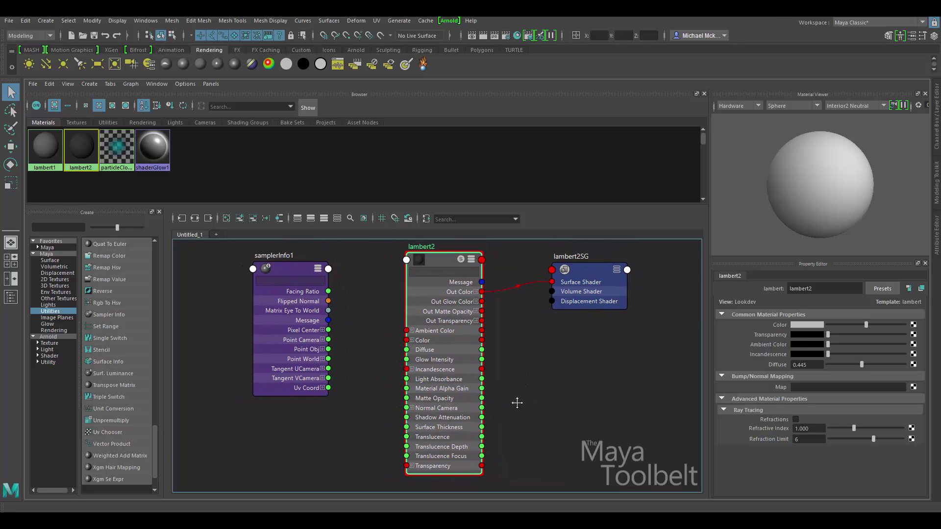
Shorten lambert2's attribute list, zoom in, and cycle samplerInfo1 back to its full outputs
{"action": "left_click", "coordinate": [472, 259]}
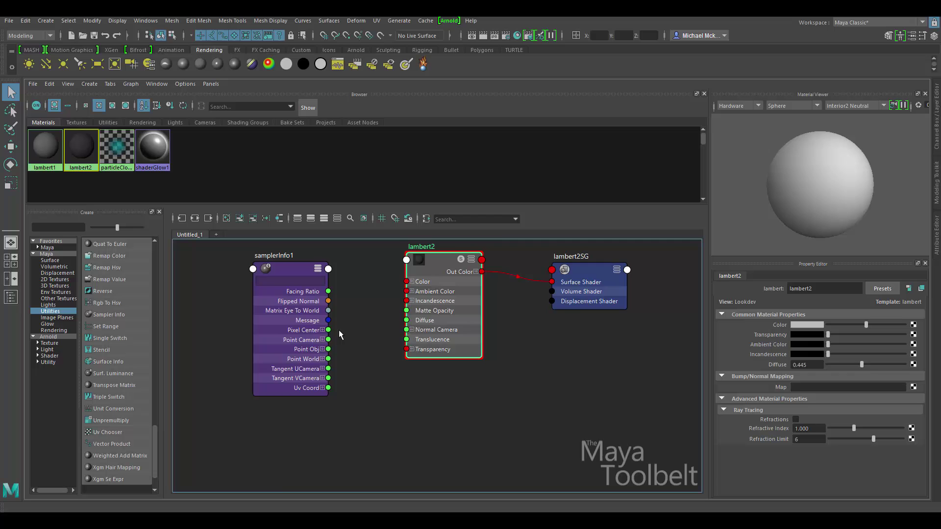
{"action": "middle_click_drag", "start_coordinate": [339, 330], "coordinate": [457, 357], "text": "alt"}
{"action": "right_click_drag", "start_coordinate": [457, 358], "coordinate": [470, 319], "text": "alt"}
{"action": "left_click", "coordinate": [425, 277]}
{"action": "left_click", "coordinate": [426, 277]}
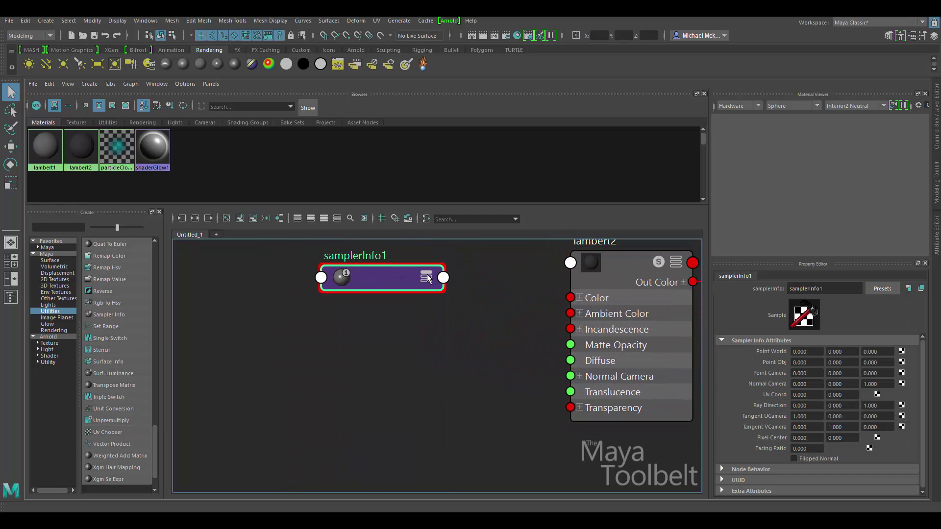
{"action": "left_click", "coordinate": [426, 277]}
{"action": "left_click", "coordinate": [427, 276]}
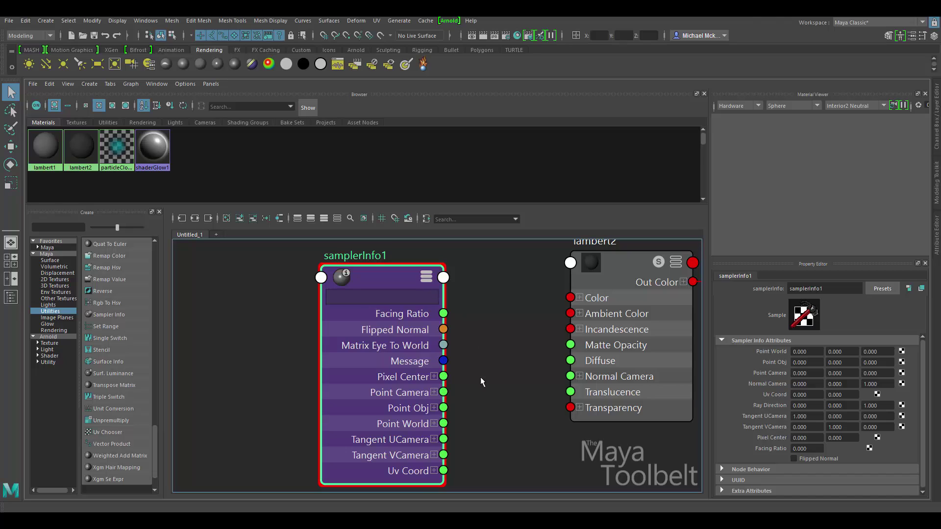
{"action": "middle_click_drag", "start_coordinate": [480, 378], "coordinate": [351, 304], "text": "alt"}
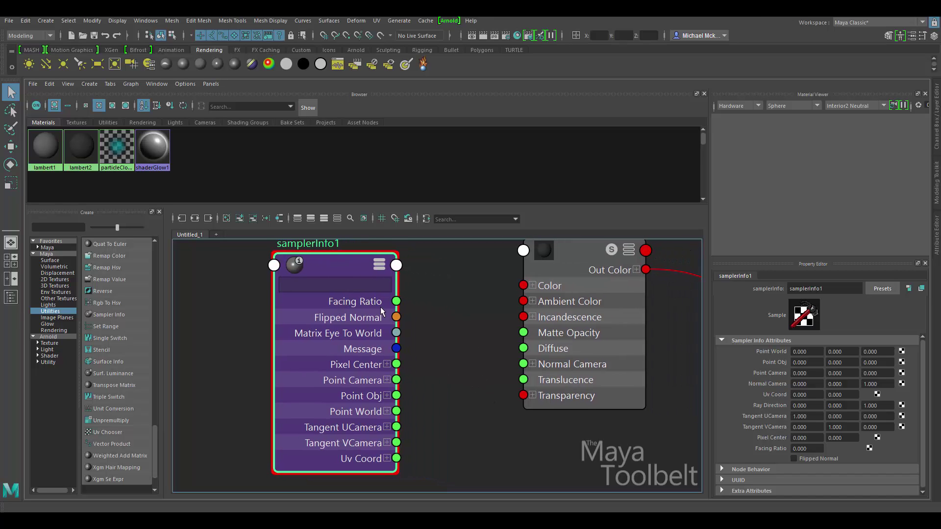
{"action": "mouse_move", "coordinate": [395, 301]}
{"action": "left_mouse_down"}
{"action": "mouse_move", "coordinate": [466, 286]}
{"action": "mouse_move", "coordinate": [392, 313]}
{"action": "left_mouse_up"}
Expand Pixel Center into X, Y and Point World into X, Y, Z components
{"action": "left_click", "coordinate": [387, 364]}
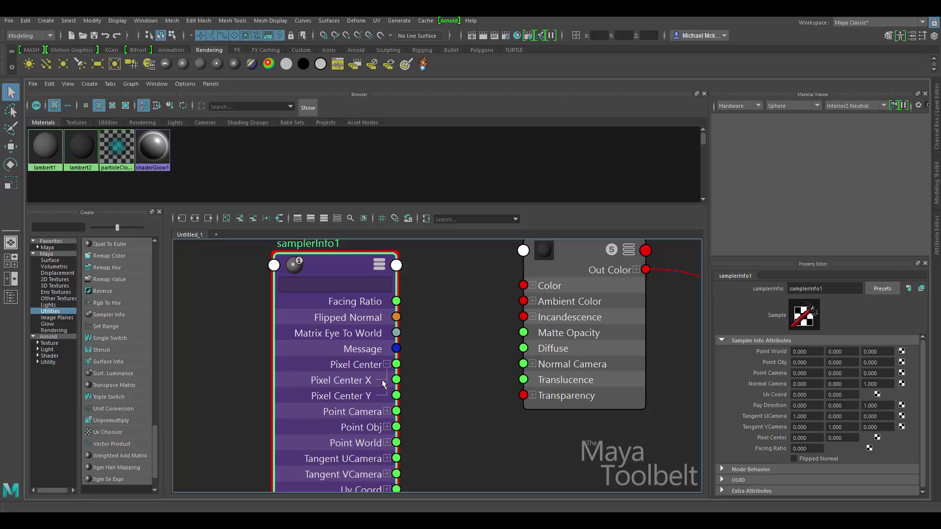
{"action": "scroll", "coordinate": [405, 391], "scroll_direction": "down", "scroll_amount": 2}
{"action": "scroll", "coordinate": [406, 388], "scroll_direction": "up", "scroll_amount": 2}
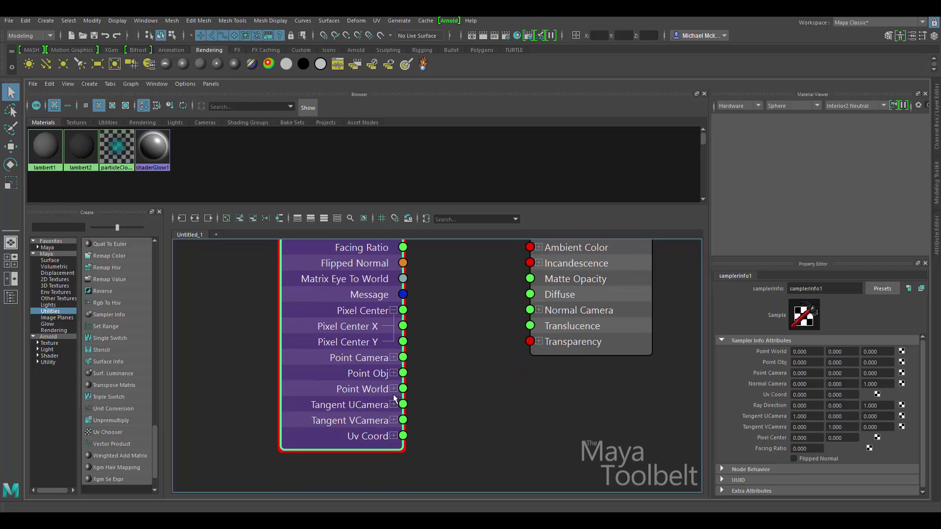
{"action": "left_click", "coordinate": [393, 388]}
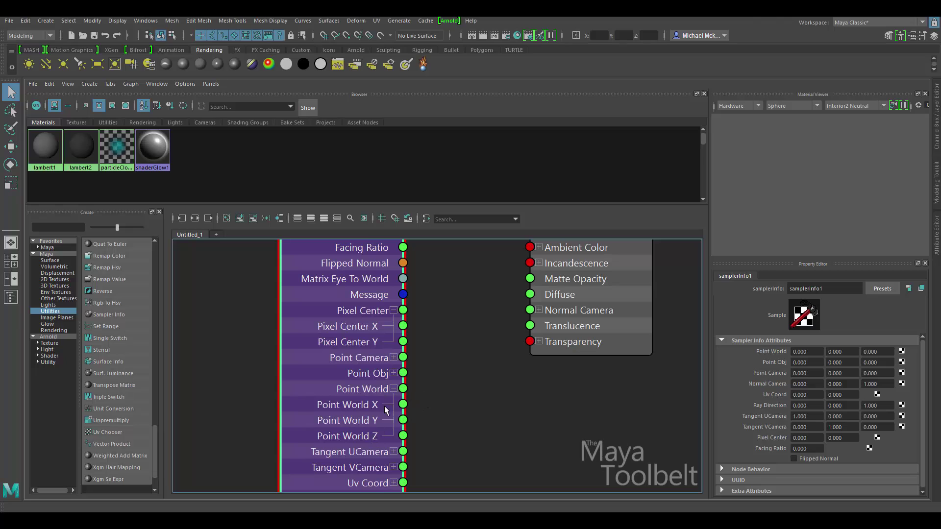
{"action": "middle_click_drag", "start_coordinate": [458, 346], "coordinate": [434, 368], "text": "alt"}
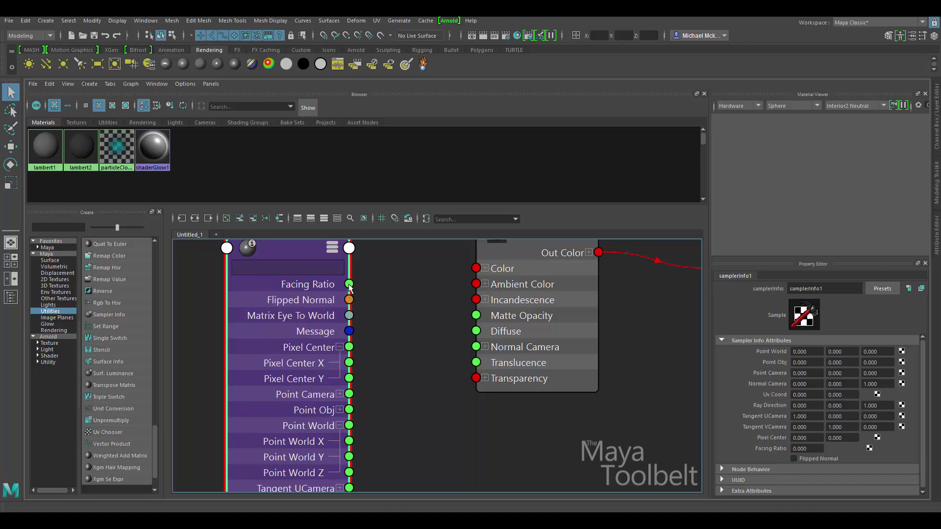
Drag Facing Ratio over lambert2 to check which inputs accept it, releasing without connecting
{"action": "left_click_drag", "start_coordinate": [350, 283], "coordinate": [430, 279]}
{"action": "middle_click_drag", "start_coordinate": [430, 279], "coordinate": [418, 321], "text": "alt"}
{"action": "left_click_drag", "start_coordinate": [339, 327], "coordinate": [578, 293]}
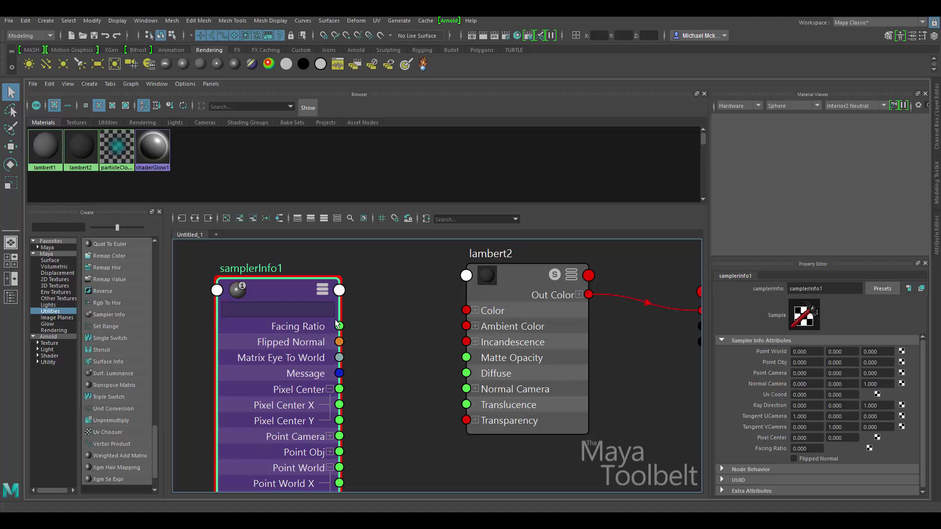
{"action": "left_click_drag", "start_coordinate": [345, 325], "coordinate": [467, 311]}
Expand lambert2's Color and connect Facing Ratio to Color R, Color G and Color B
{"action": "left_click", "coordinate": [475, 311]}
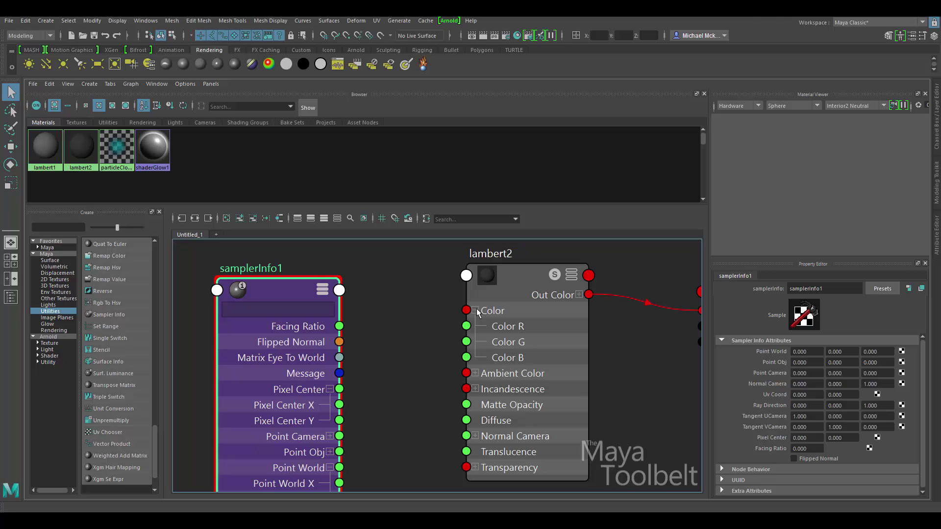
{"action": "left_click", "coordinate": [474, 311]}
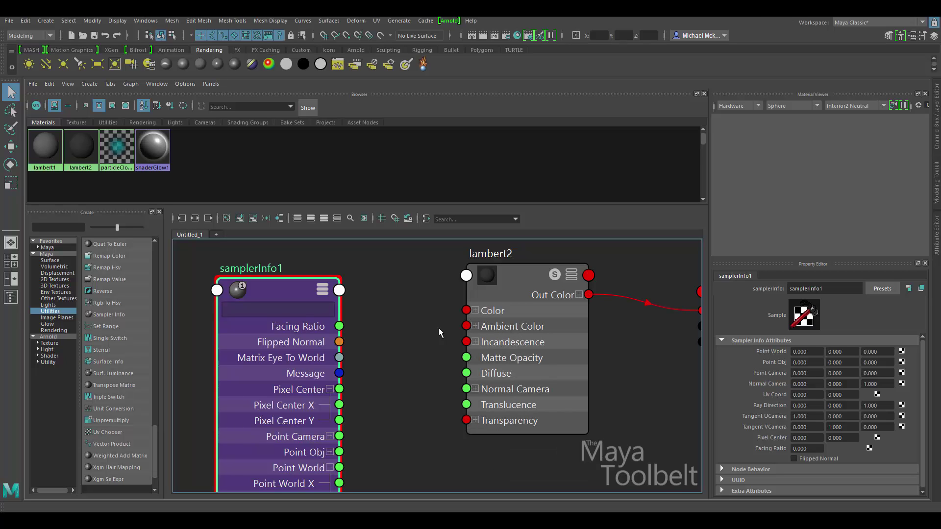
{"action": "left_click_drag", "start_coordinate": [340, 331], "coordinate": [427, 322]}
{"action": "left_click", "coordinate": [475, 311]}
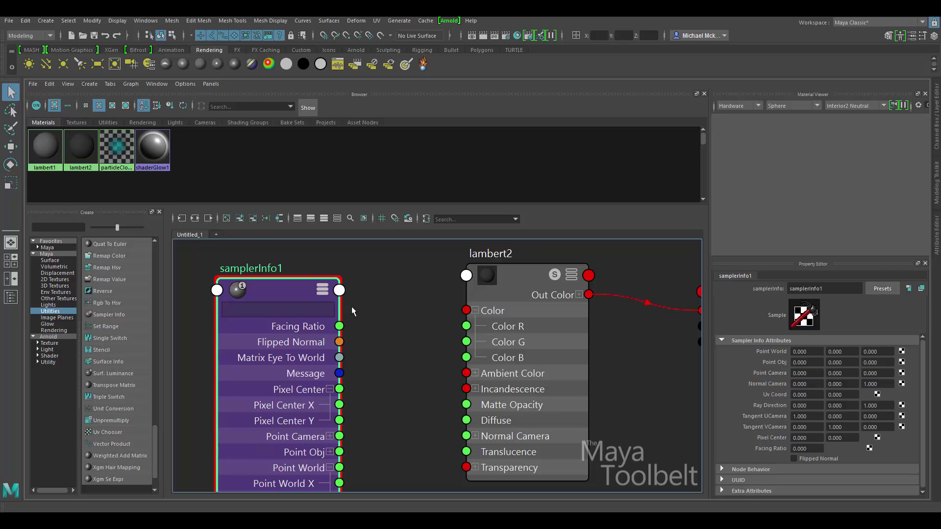
{"action": "left_click_drag", "start_coordinate": [338, 327], "coordinate": [468, 326]}
{"action": "left_click_drag", "start_coordinate": [339, 326], "coordinate": [466, 342]}
{"action": "left_click_drag", "start_coordinate": [339, 326], "coordinate": [465, 357]}
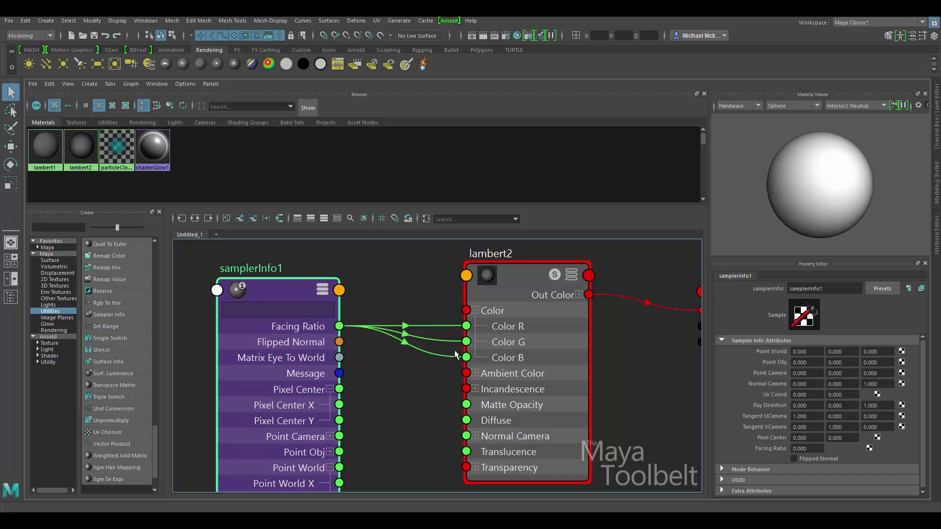
Select the three Facing Ratio wires into Color R, G, B and delete them
{"action": "left_click", "coordinate": [476, 311]}
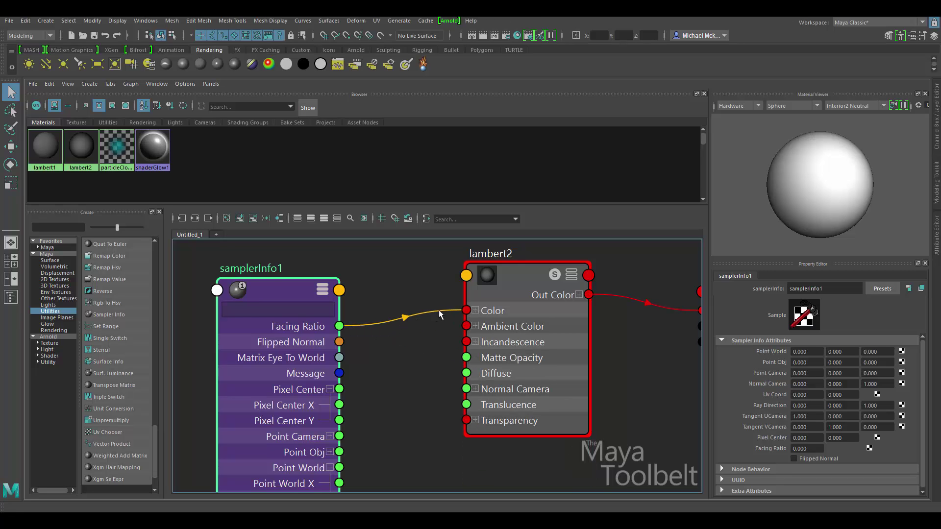
{"action": "left_click", "coordinate": [475, 310]}
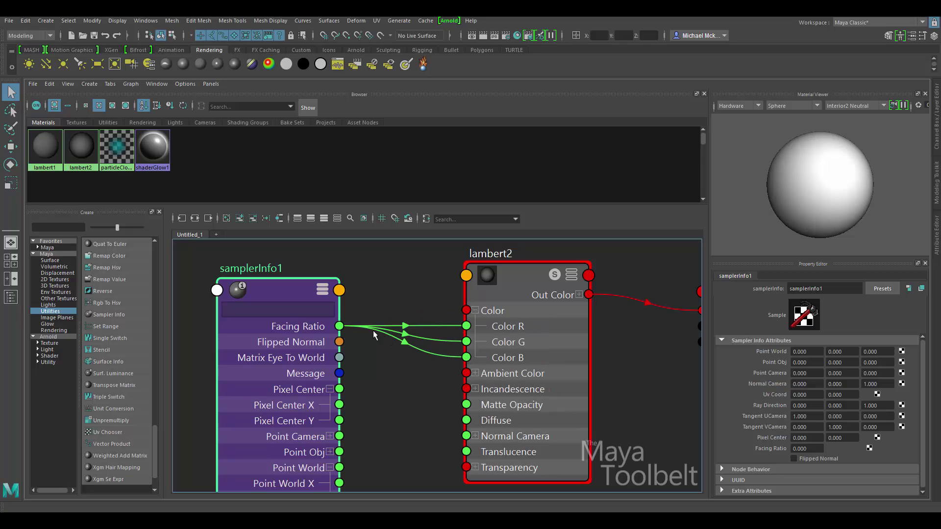
{"action": "left_click", "coordinate": [475, 311]}
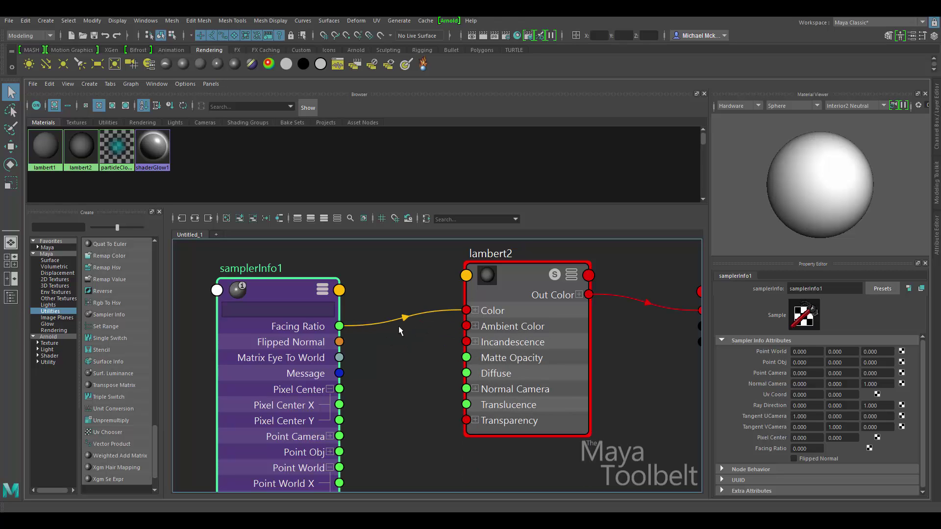
{"action": "left_click", "coordinate": [475, 310]}
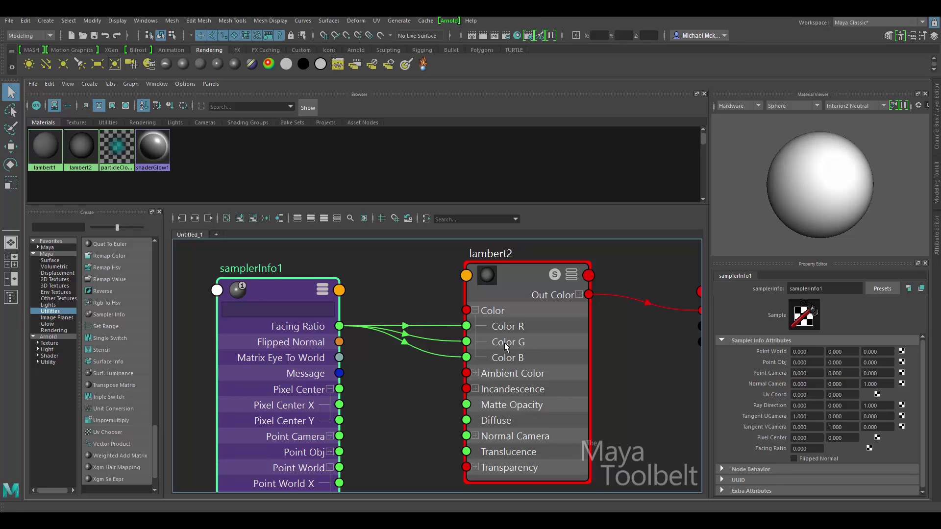
{"action": "left_click", "coordinate": [391, 339]}
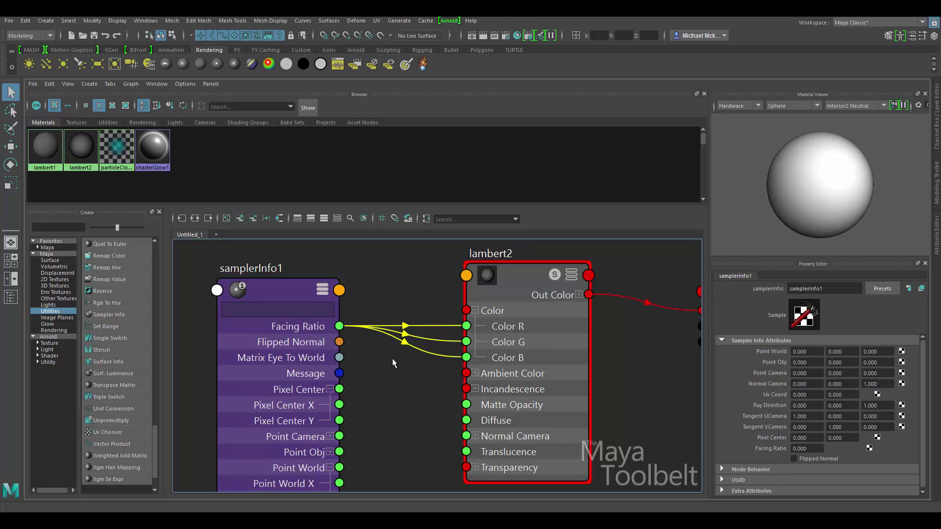
{"action": "key", "text": "Delete"}
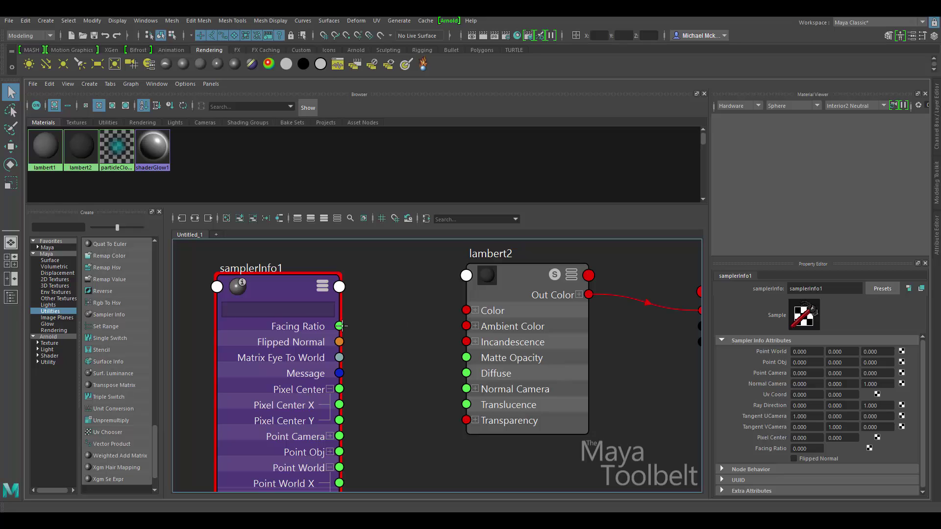
Try linking Facing Ratio and Pixel Center to lambert2's Color, expanding Color into R, G, B
{"action": "left_click_drag", "start_coordinate": [339, 326], "coordinate": [478, 313]}
{"action": "left_click", "coordinate": [475, 310]}
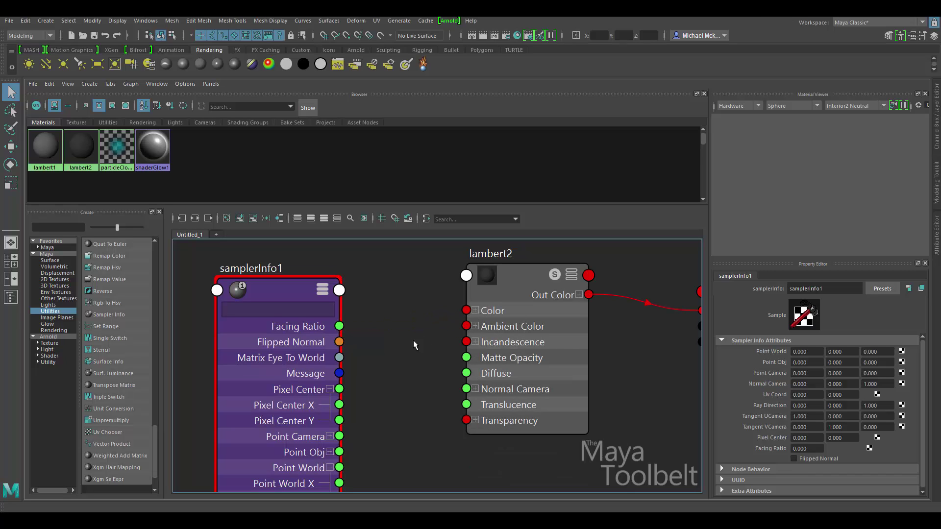
{"action": "left_click_drag", "start_coordinate": [340, 390], "coordinate": [469, 319]}
{"action": "left_click", "coordinate": [475, 311]}
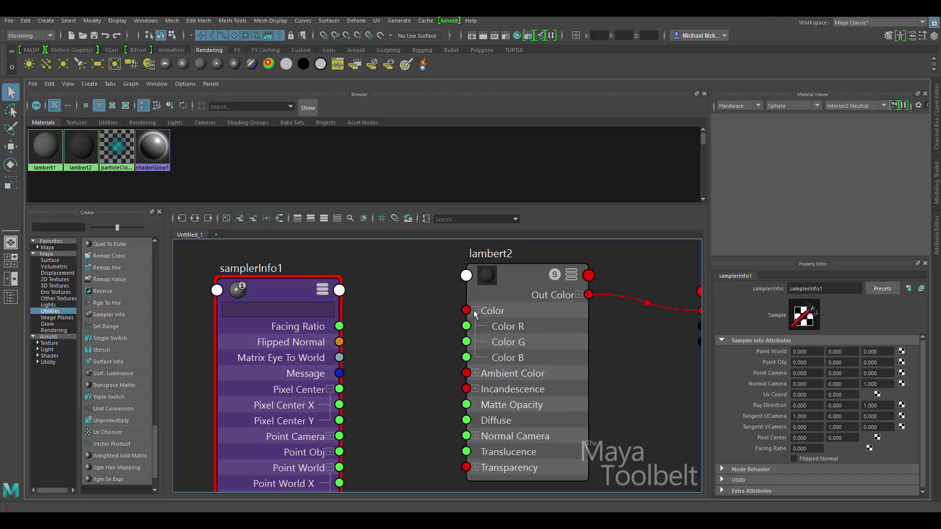
{"action": "left_click_drag", "start_coordinate": [340, 390], "coordinate": [411, 363]}
{"action": "left_click", "coordinate": [330, 390]}
Connect Pixel Center X to lambert2's Color B, delete that link, and collapse Pixel Center
{"action": "left_click", "coordinate": [330, 390]}
{"action": "left_click_drag", "start_coordinate": [341, 405], "coordinate": [326, 393]}
{"action": "left_click", "coordinate": [330, 390]}
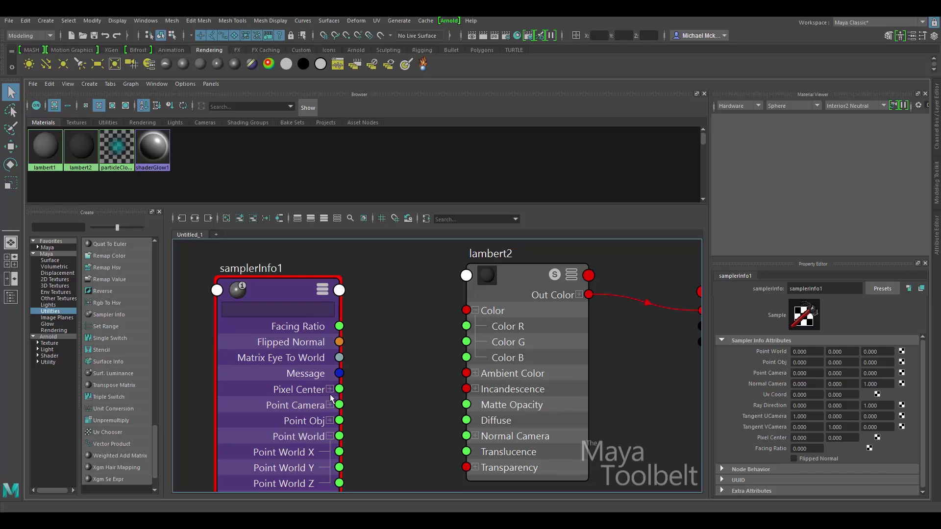
{"action": "left_click", "coordinate": [331, 390]}
{"action": "left_click_drag", "start_coordinate": [339, 405], "coordinate": [466, 357]}
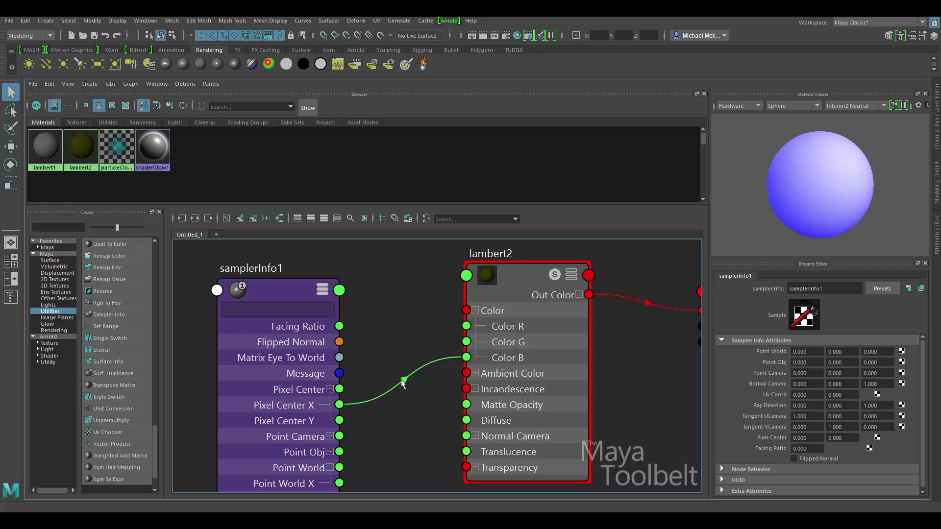
{"action": "left_click", "coordinate": [418, 374]}
{"action": "key", "text": "Delete"}
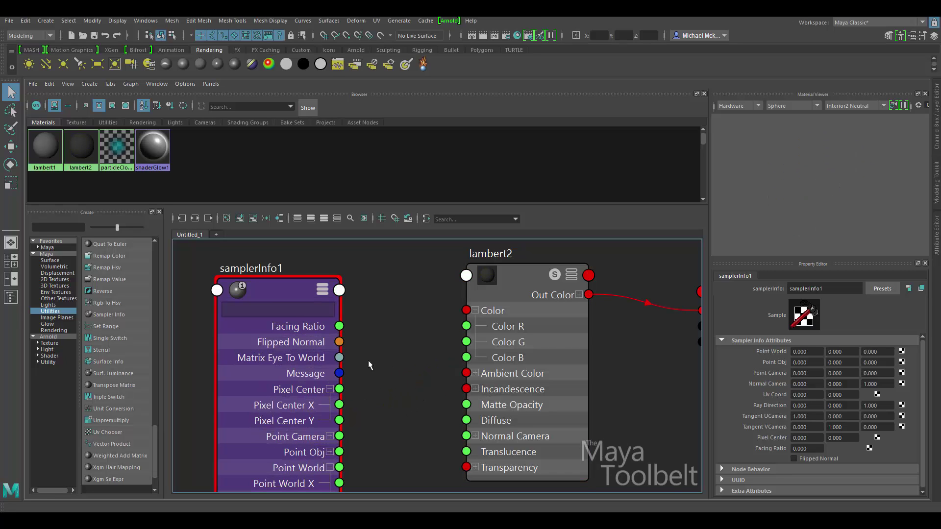
{"action": "left_click", "coordinate": [330, 389]}
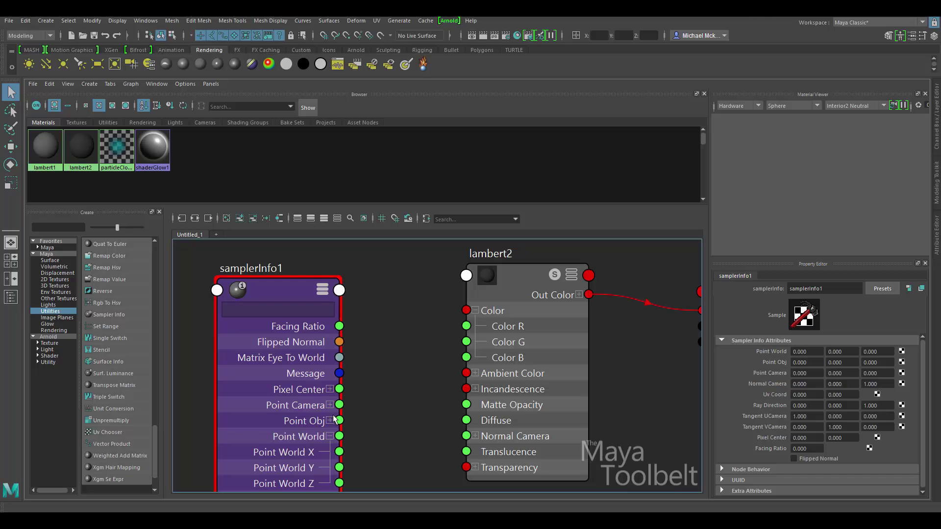
Connect samplerInfo1's Point World to lambert2's Color and expand Color into R, G, B
{"action": "left_click_drag", "start_coordinate": [339, 436], "coordinate": [466, 310]}
{"action": "left_click", "coordinate": [468, 316]}
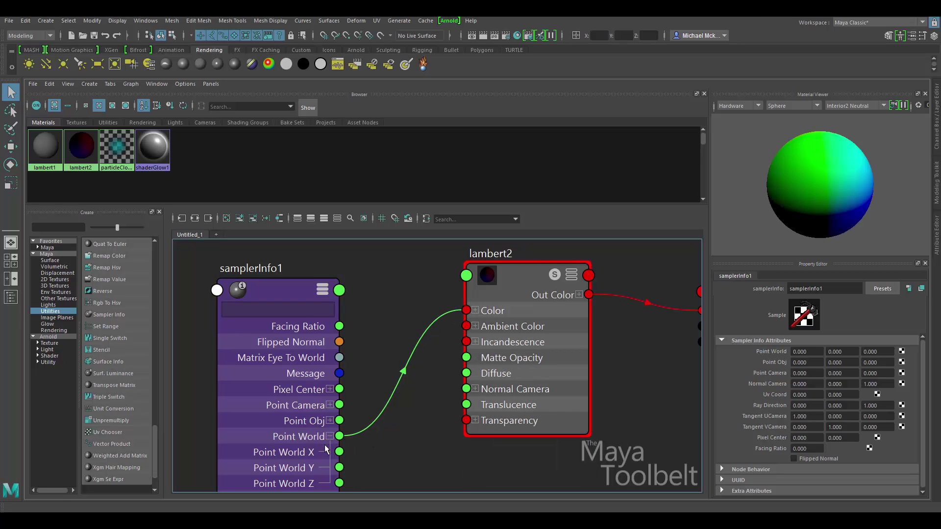
{"action": "left_click", "coordinate": [474, 312]}
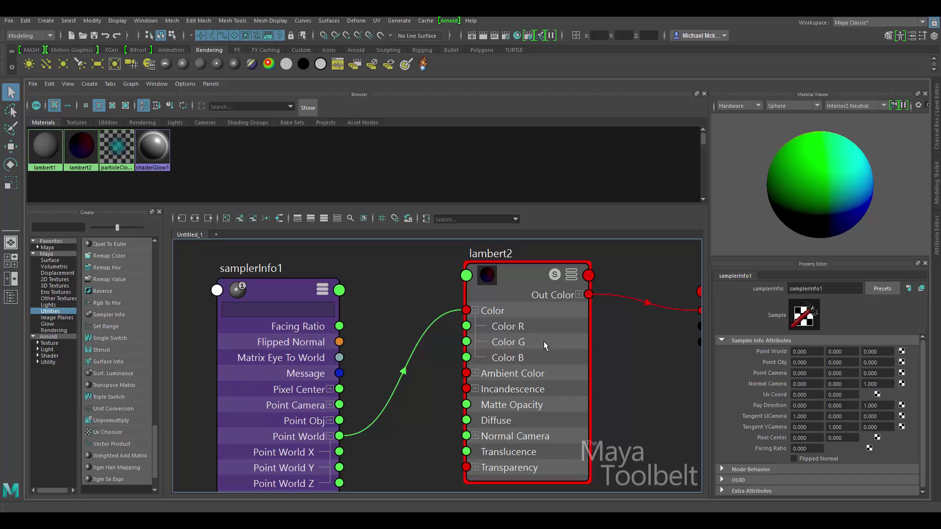
Collapse lambert2's Color and delete the Point World to Color link
{"action": "left_click", "coordinate": [474, 310]}
{"action": "left_click_drag", "start_coordinate": [443, 325], "coordinate": [413, 368]}
{"action": "key", "text": "Delete"}
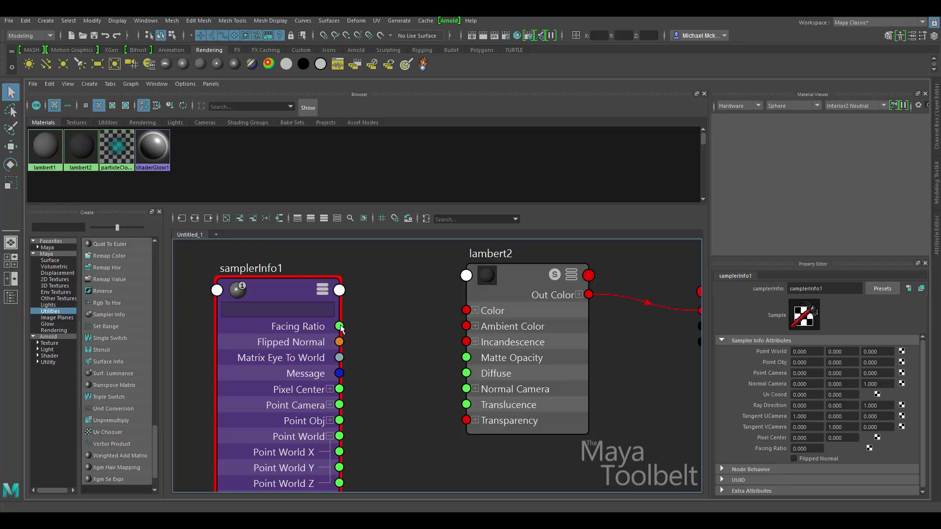
Try linking samplerInfo1's Facing Ratio to lambert2, then cancel the unconnected link
{"action": "mouse_move", "coordinate": [341, 326]}
{"action": "left_mouse_down"}
{"action": "mouse_move", "coordinate": [395, 316]}
{"action": "mouse_move", "coordinate": [330, 326]}
{"action": "left_mouse_up"}
{"action": "left_click_drag", "start_coordinate": [430, 301], "coordinate": [460, 338]}
{"action": "left_click", "coordinate": [475, 310]}
Collapse samplerInfo1's Point World outputs and split Pixel Center into X and Y
{"action": "scroll", "coordinate": [344, 392], "scroll_direction": "down", "scroll_amount": 2}
{"action": "scroll", "coordinate": [338, 389], "scroll_direction": "up", "scroll_amount": 2}
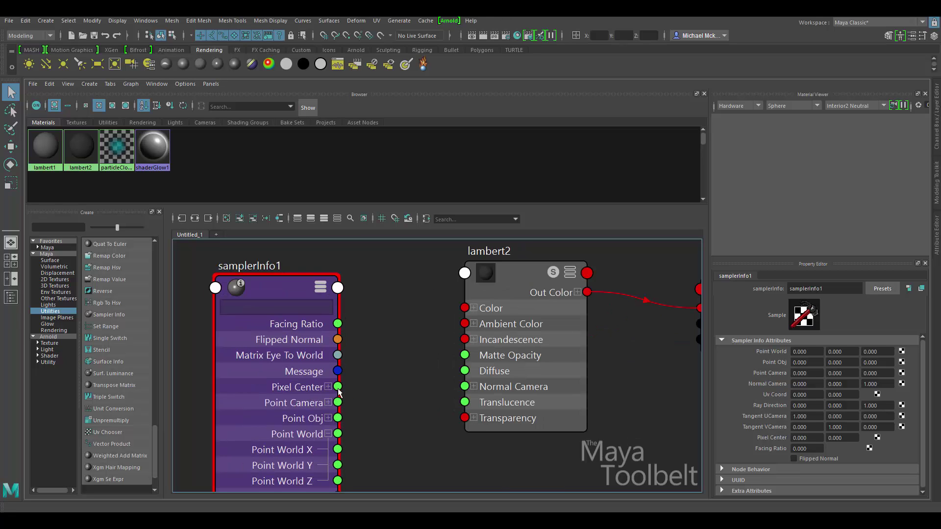
{"action": "left_click", "coordinate": [327, 435]}
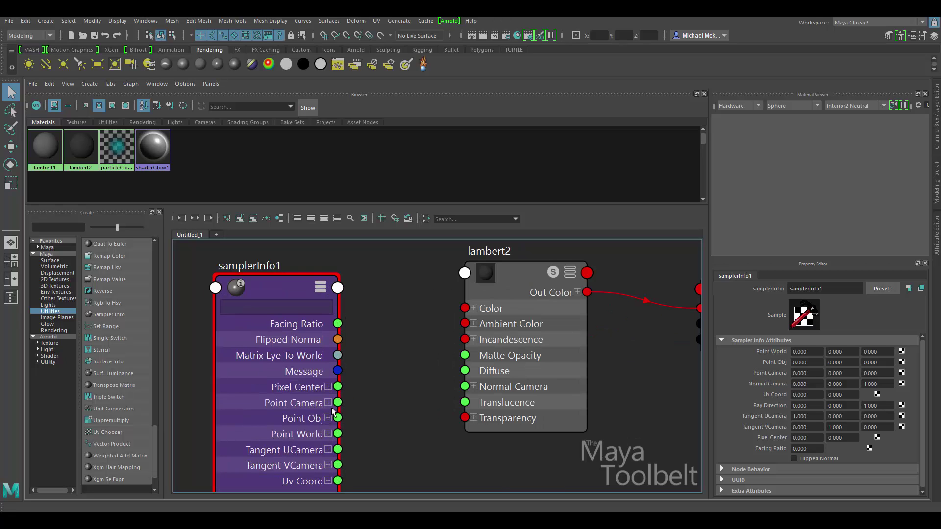
{"action": "left_click", "coordinate": [327, 387]}
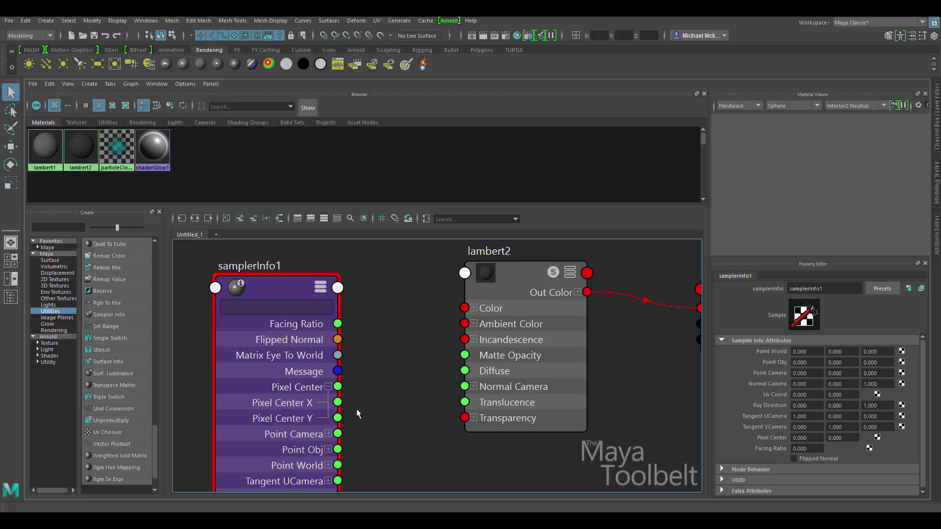
Connect samplerInfo1's Pixel Center X to lambert2's Color R and select lambert2 to preview the pink result
{"action": "left_click_drag", "start_coordinate": [338, 387], "coordinate": [412, 403]}
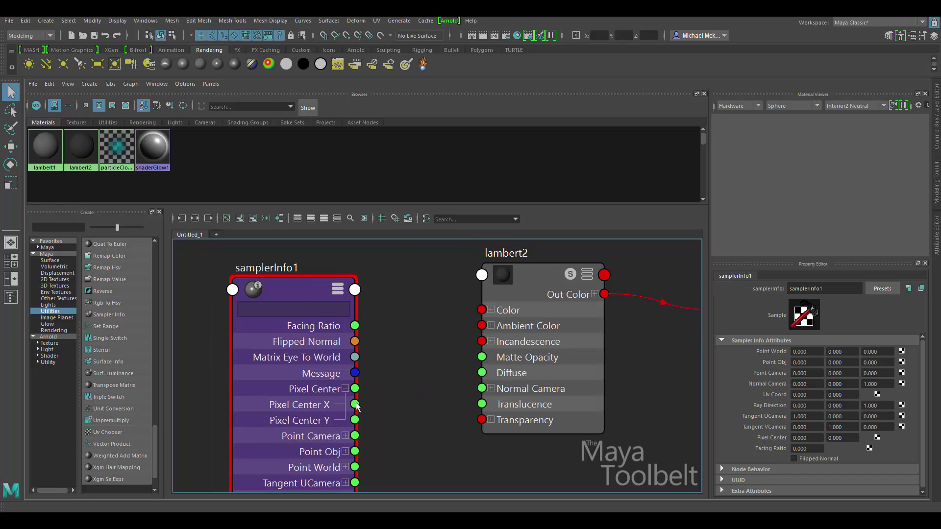
{"action": "left_click", "coordinate": [345, 389]}
{"action": "left_click", "coordinate": [345, 389]}
{"action": "left_click", "coordinate": [490, 310]}
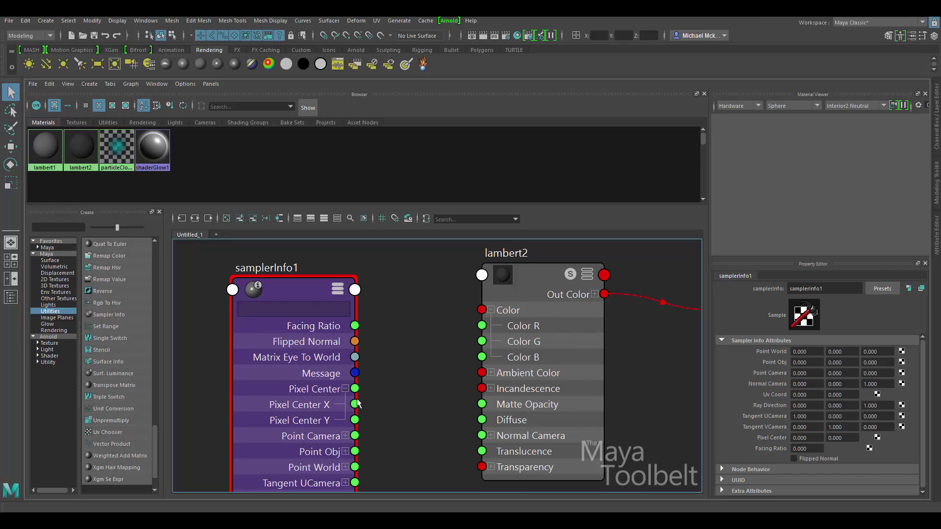
{"action": "left_click_drag", "start_coordinate": [354, 404], "coordinate": [482, 326]}
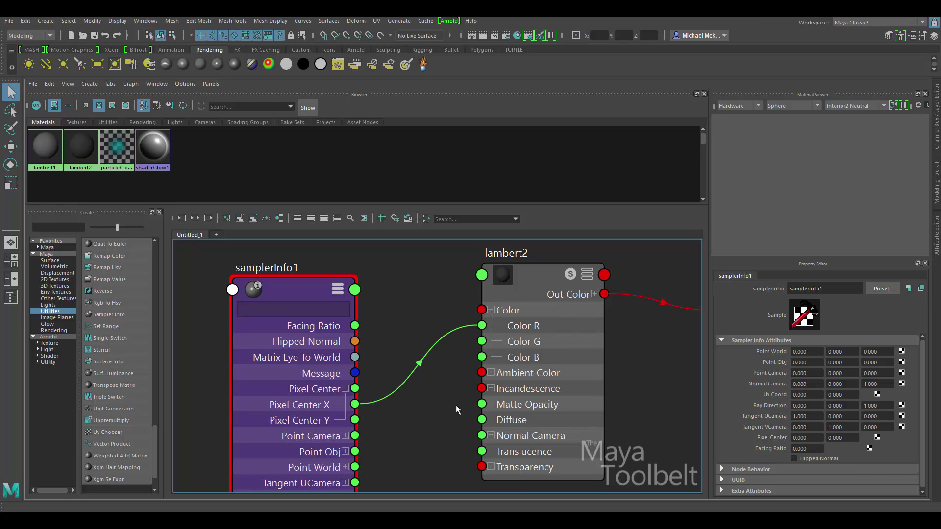
{"action": "left_click", "coordinate": [496, 318]}
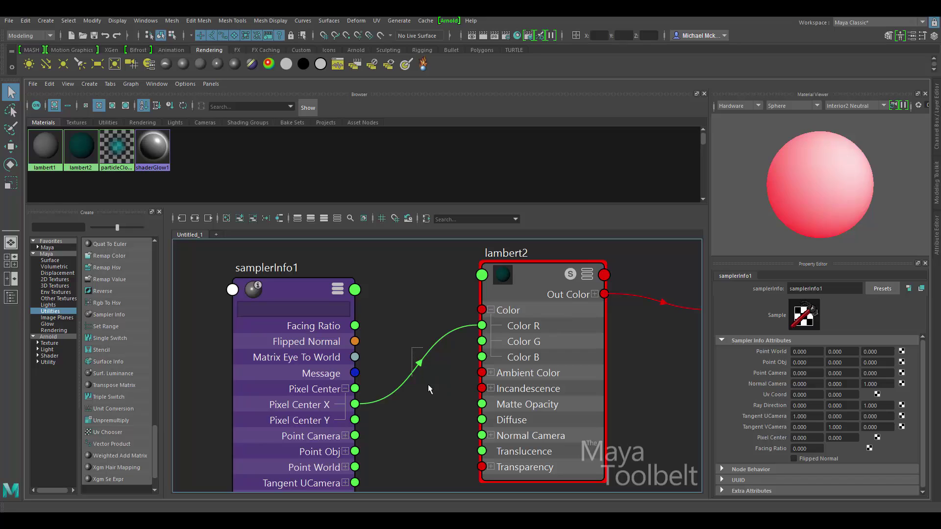
Delete the Pixel Center X to Color R link and collapse lambert2's Color
{"action": "left_click_drag", "start_coordinate": [427, 384], "coordinate": [428, 384]}
{"action": "key", "text": "Delete"}
{"action": "left_click", "coordinate": [491, 310]}
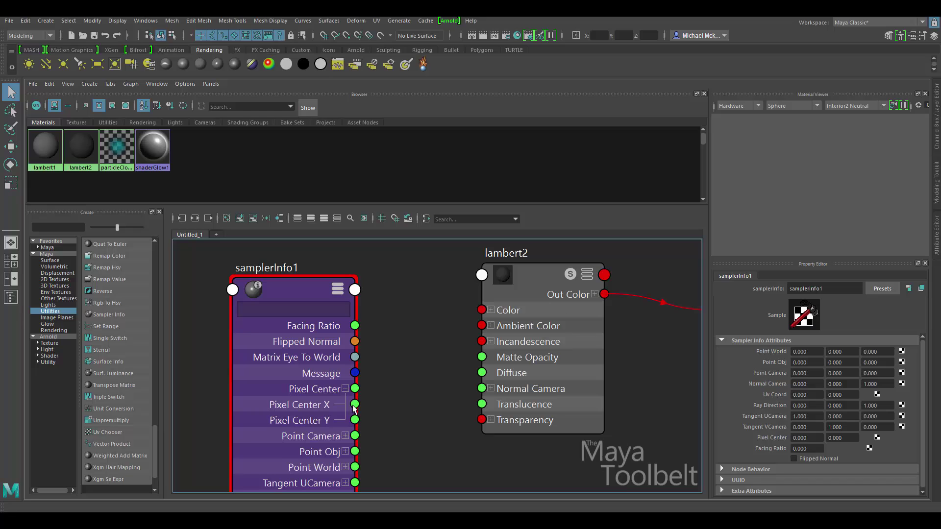
Wire samplerInfo1's Point Obj into lambert2's Color, giving the preview sphere a green-cyan gradient
{"action": "left_click", "coordinate": [346, 388]}
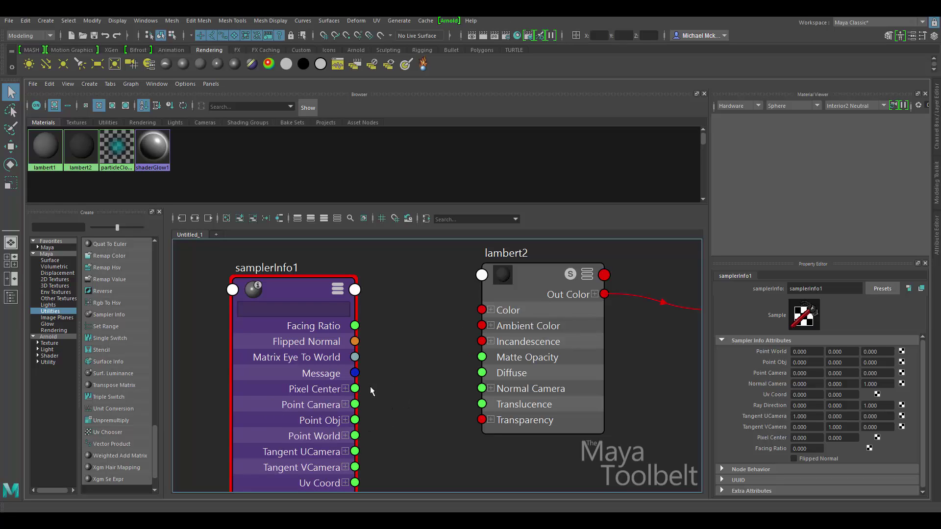
{"action": "left_click", "coordinate": [346, 420]}
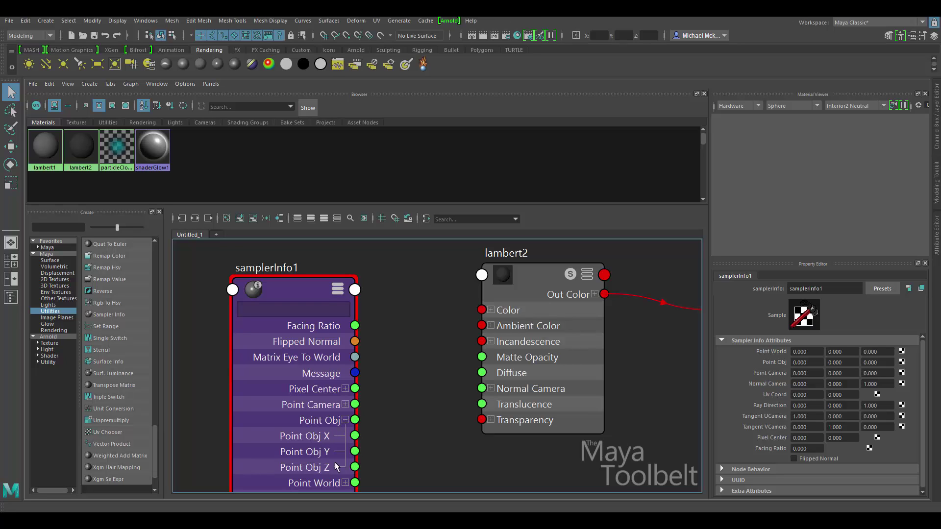
{"action": "left_click", "coordinate": [345, 420]}
{"action": "left_click_drag", "start_coordinate": [355, 420], "coordinate": [482, 310]}
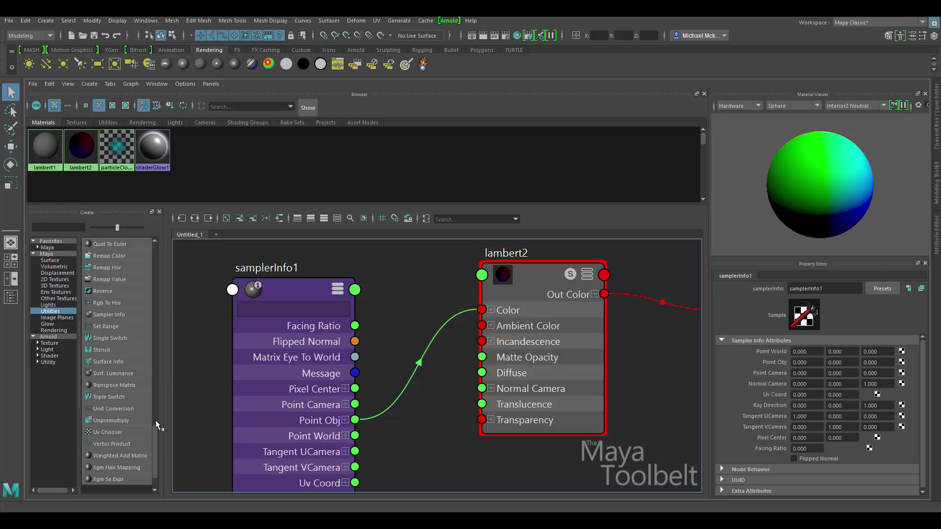
{"action": "left_click_drag", "start_coordinate": [155, 438], "coordinate": [192, 261]}
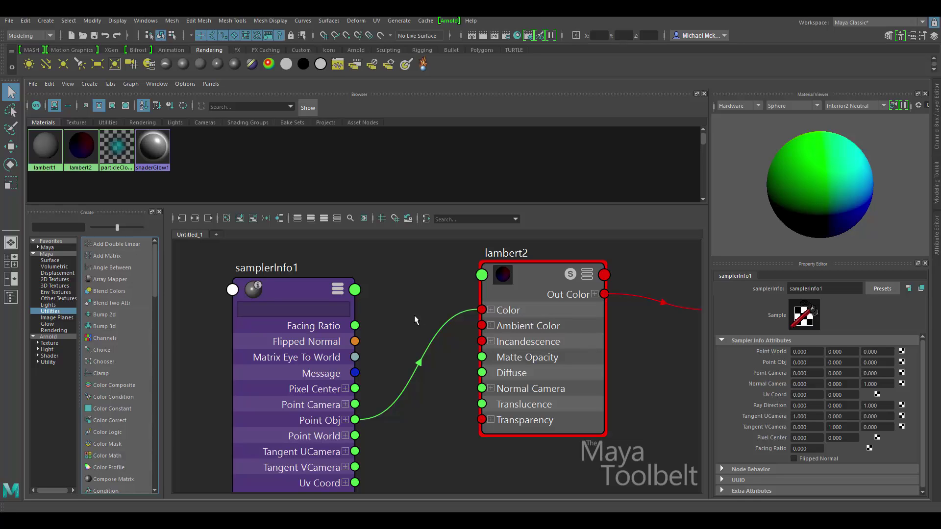
Delete the Point Obj to lambert2 Color connection
{"action": "left_click", "coordinate": [436, 337]}
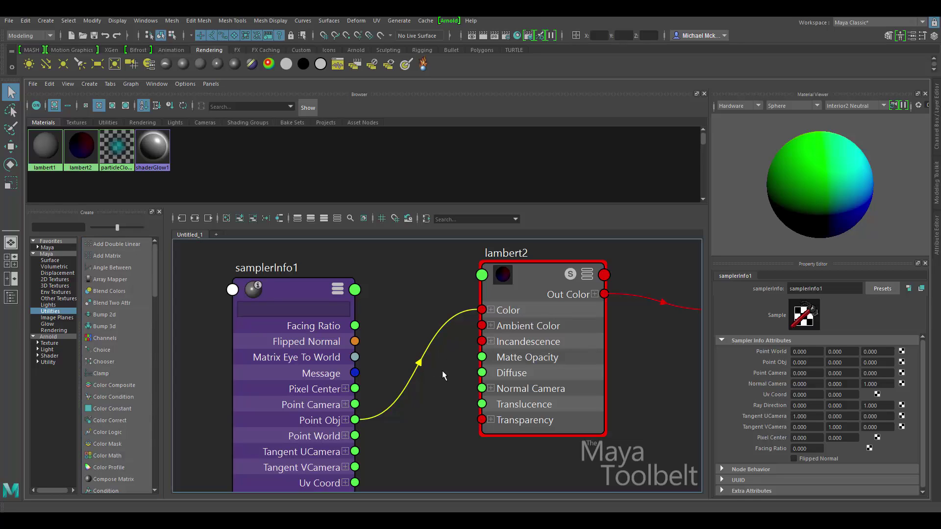
{"action": "key", "text": "Delete"}
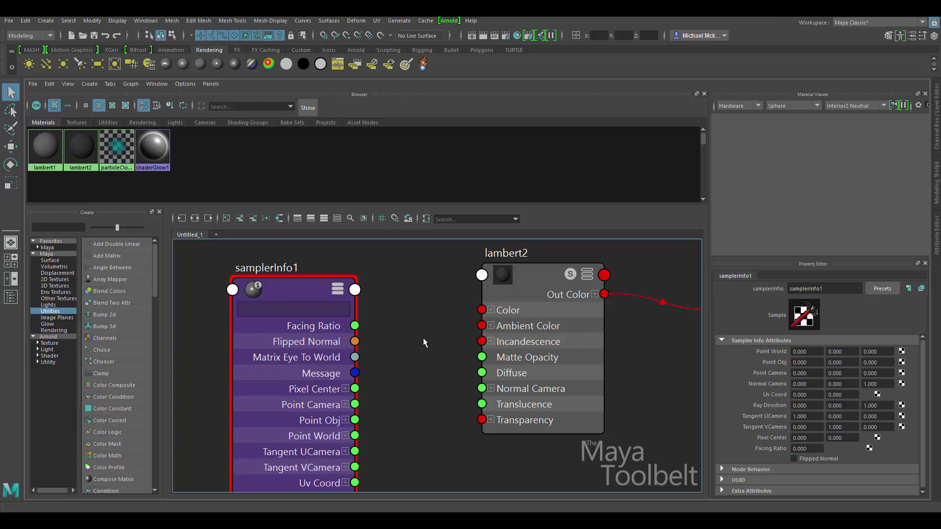